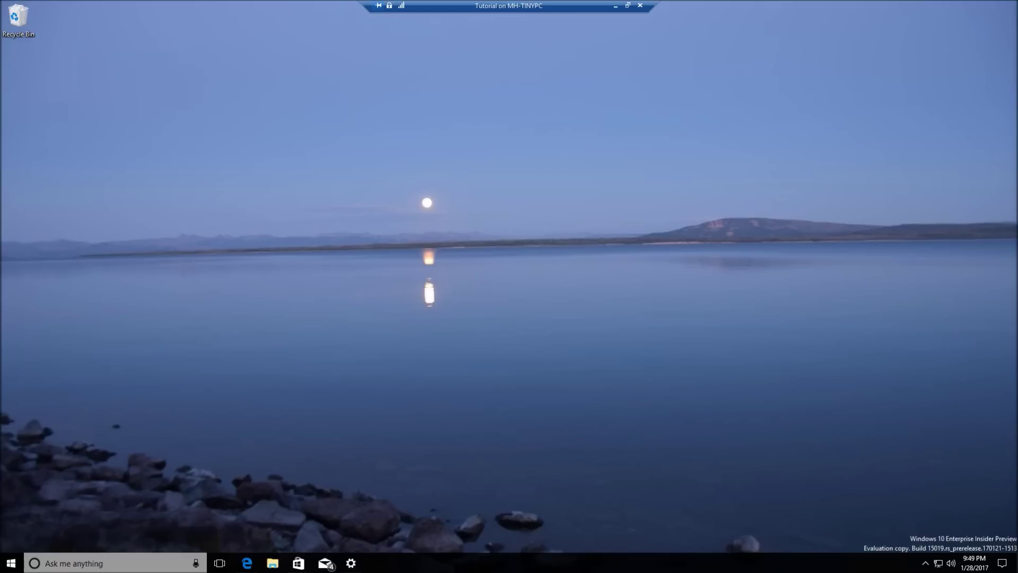
Launch Settings from Start and go to the Gaming category
{"action": "left_click", "coordinate": [10, 563]}
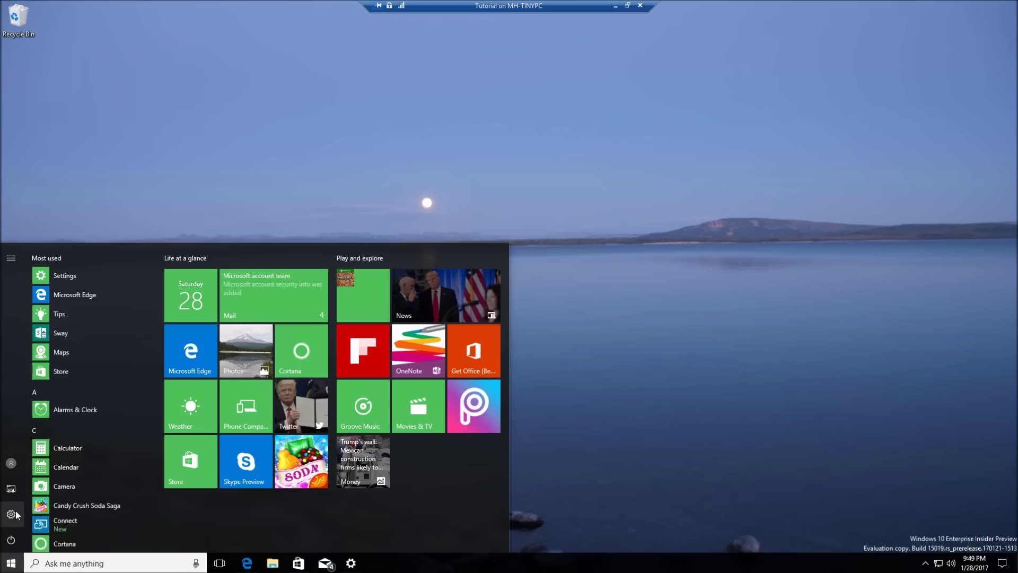
{"action": "left_click", "coordinate": [12, 513]}
{"action": "left_click", "coordinate": [31, 38]}
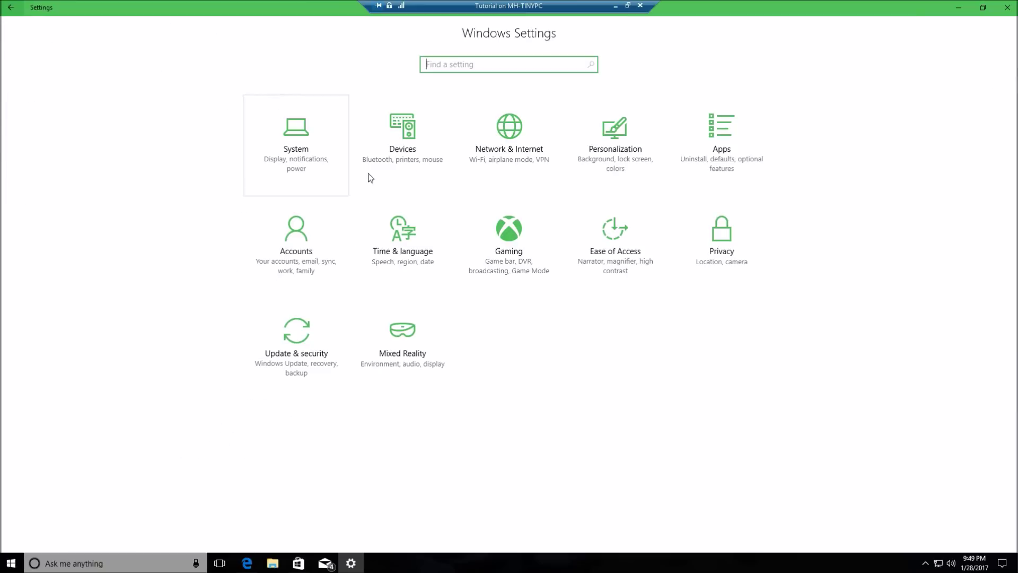
{"action": "left_click", "coordinate": [540, 245]}
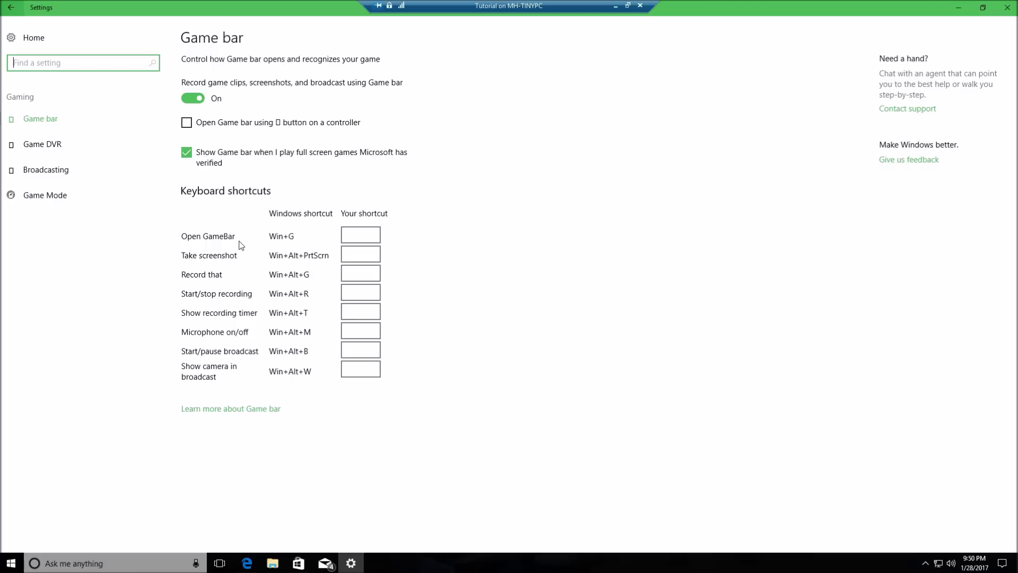
Look through the Game DVR page, then the Broadcasting page of Gaming settings
{"action": "left_click", "coordinate": [83, 150]}
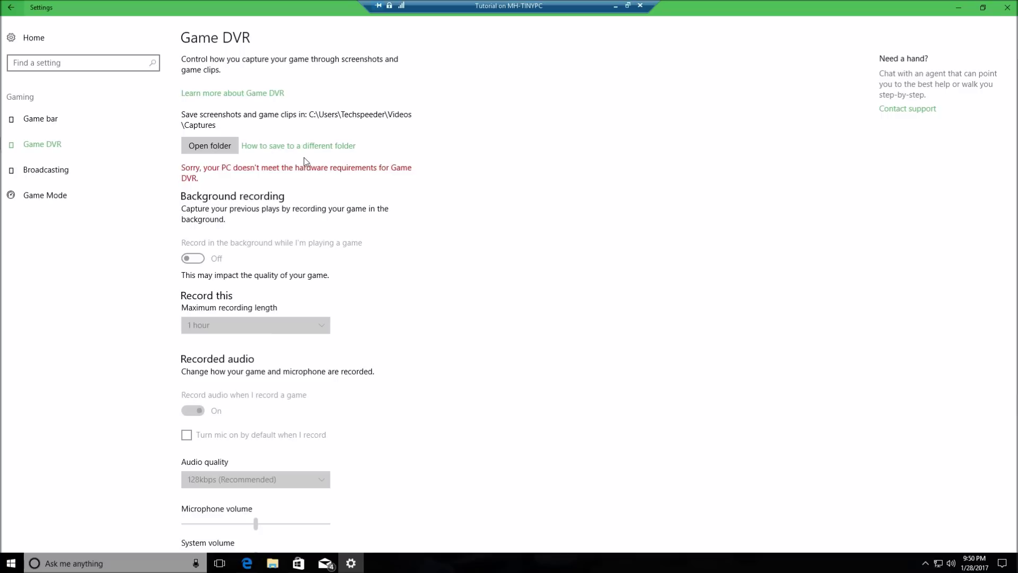
{"action": "scroll", "coordinate": [309, 174], "scroll_direction": "down", "scroll_amount": 4}
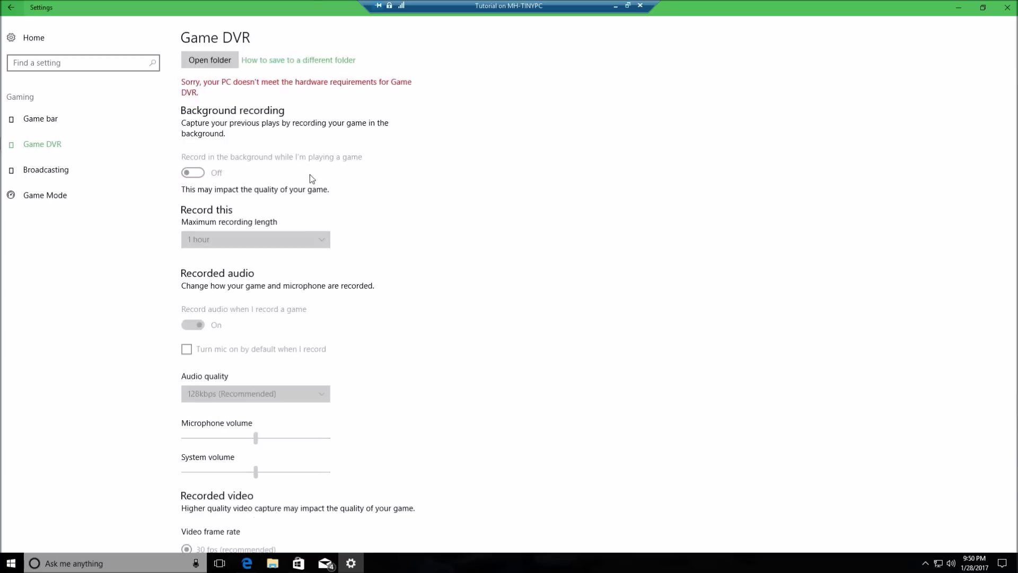
{"action": "scroll", "coordinate": [310, 176], "scroll_direction": "up", "scroll_amount": 5}
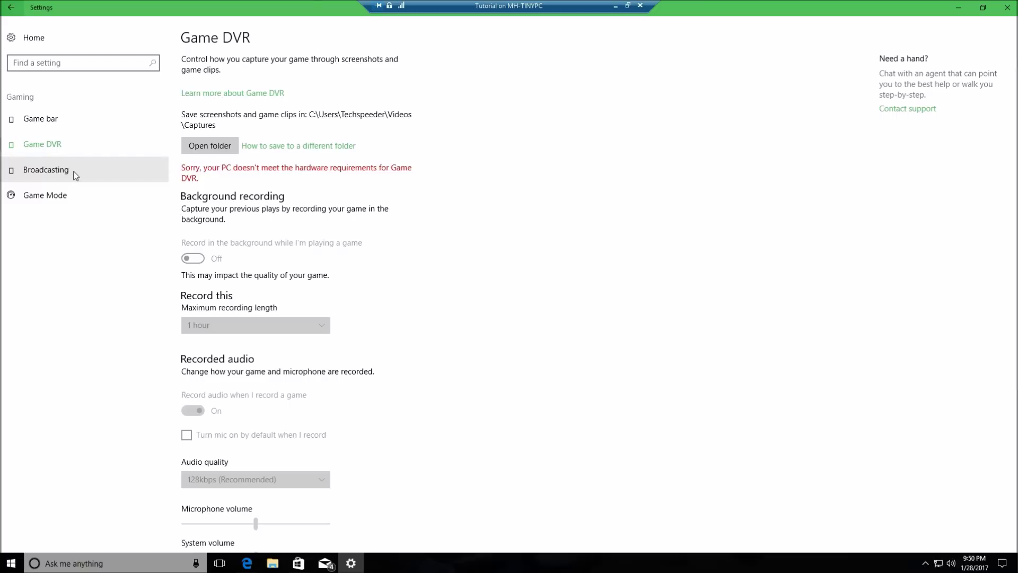
{"action": "left_click", "coordinate": [106, 170]}
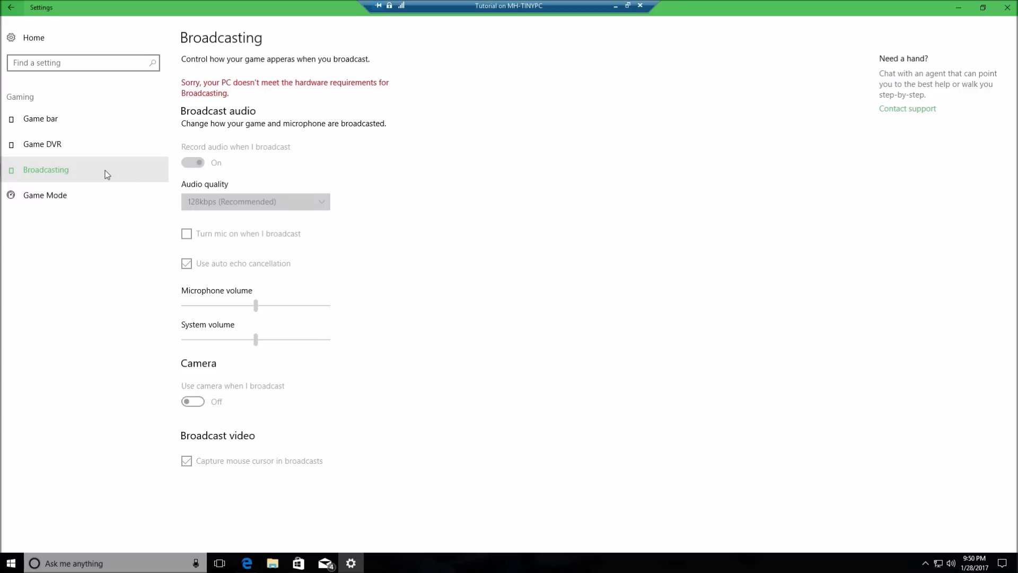
Switch Use Game Mode to On on the Game Mode page
{"action": "left_click", "coordinate": [80, 198]}
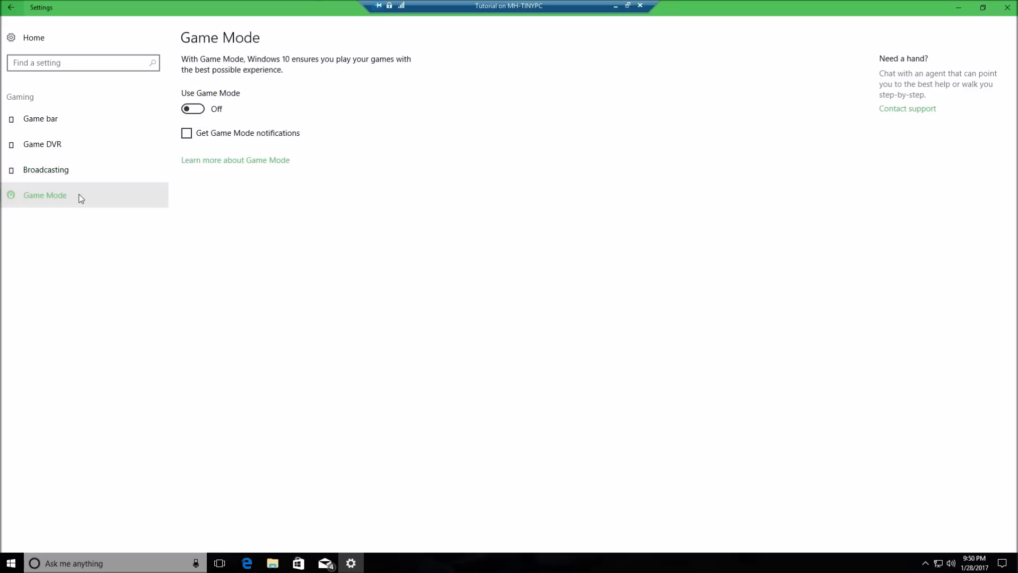
{"action": "left_click", "coordinate": [198, 111]}
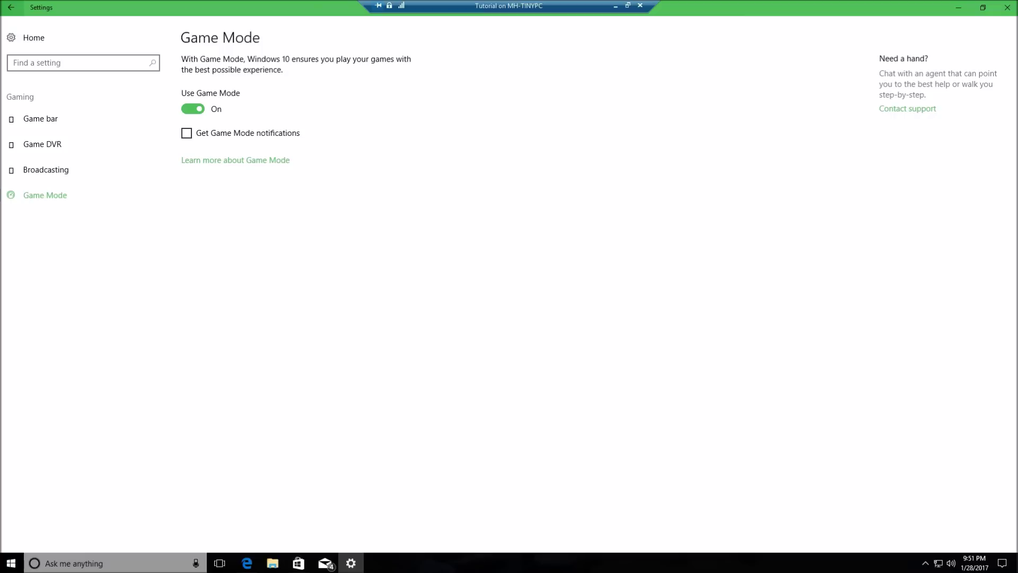
Close Settings, bring up Edge, close the gmail.com 'Can't connect securely' tab, and maximize it
{"action": "key", "text": "alt+F4"}
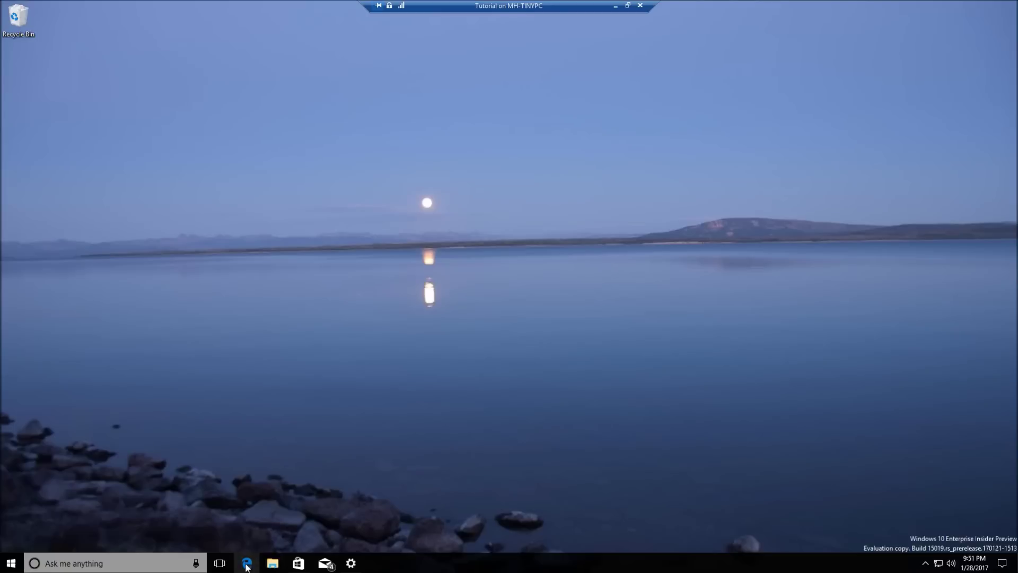
{"action": "left_click", "coordinate": [246, 563]}
{"action": "left_click", "coordinate": [792, 42]}
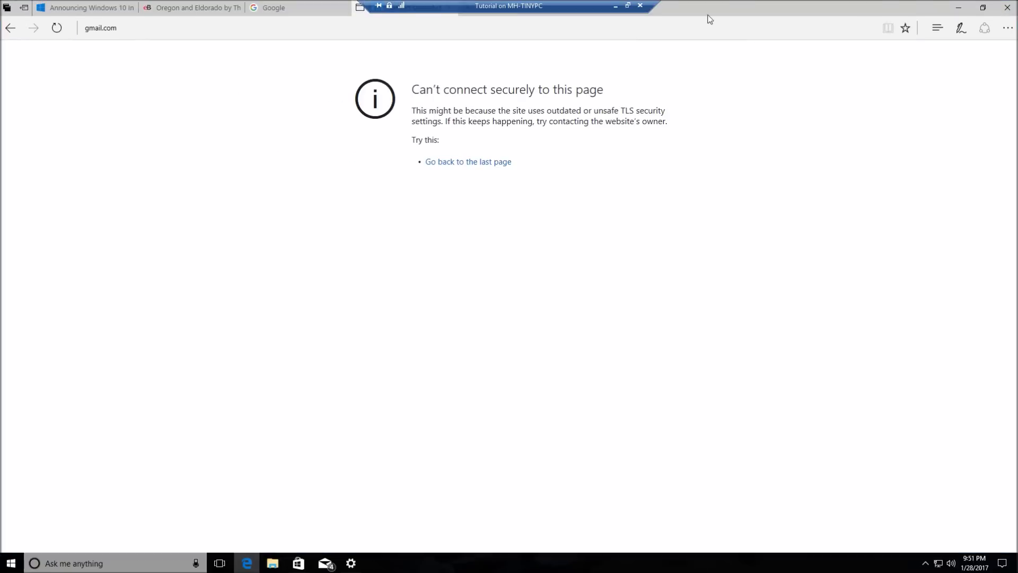
{"action": "left_click", "coordinate": [982, 8]}
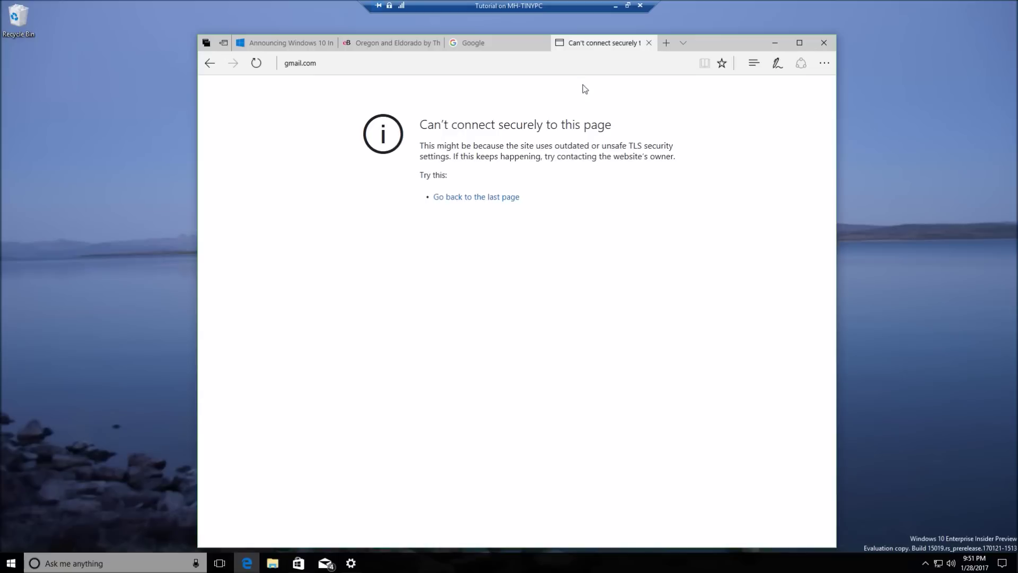
{"action": "left_click", "coordinate": [648, 42]}
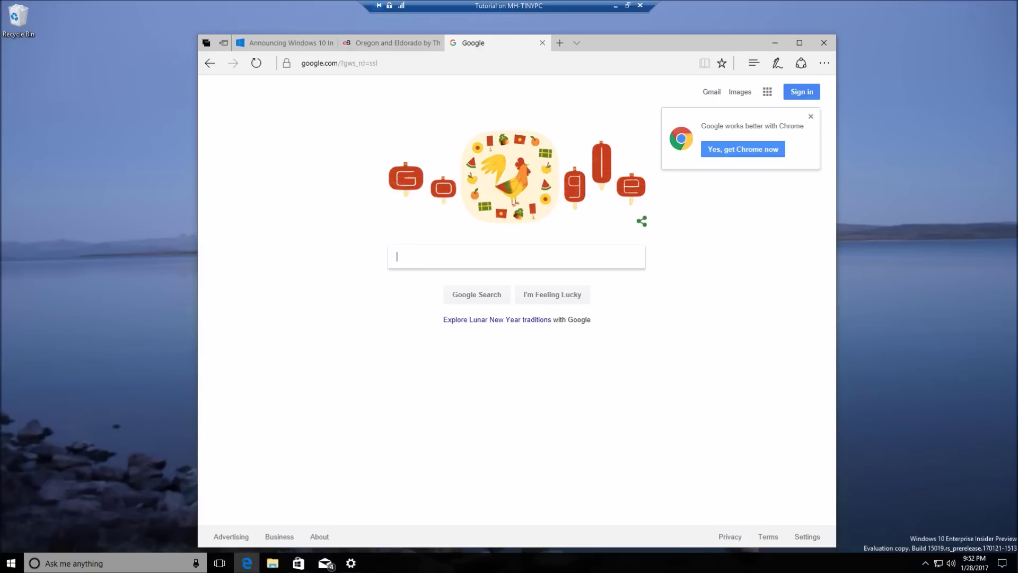
{"action": "key", "text": "super+Up"}
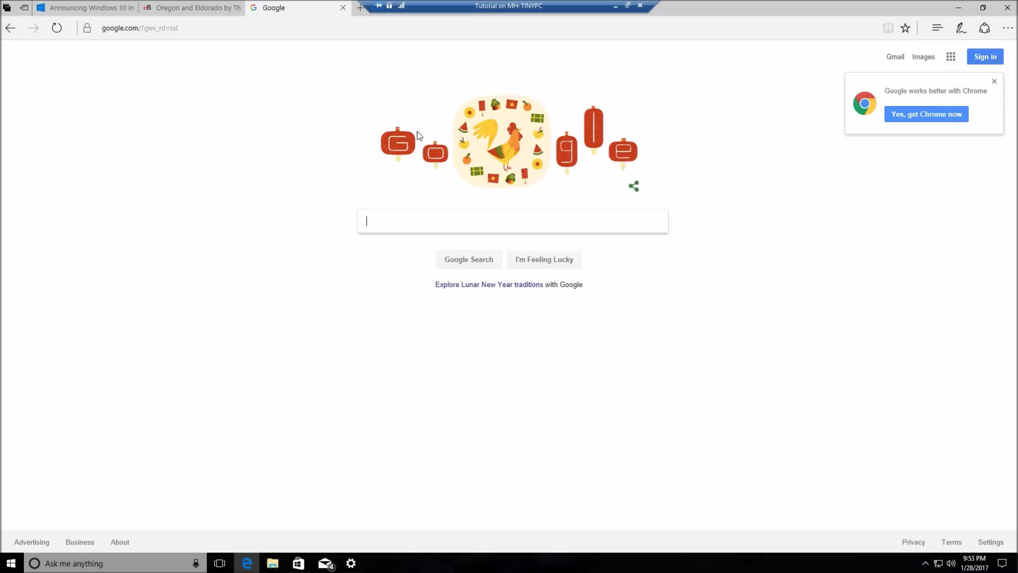
Load the pasted Build 15019 blog URL and scroll down to the OOBE Wi-Fi Captive Portal notes
{"action": "left_click", "coordinate": [333, 23]}
{"action": "type", "text": "https://blogs.windows.com/windowsexperience/2017/01/27/announcing-windows-10-insider-preview-build-15019-pc/#vtf4YKWU5DtP10Kg.97"}
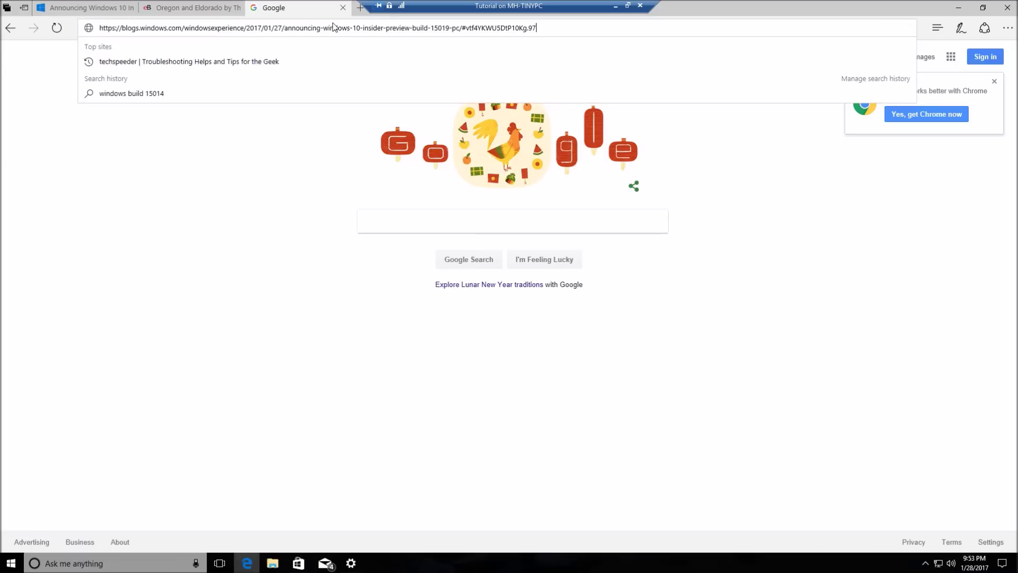
{"action": "key", "text": "Return"}
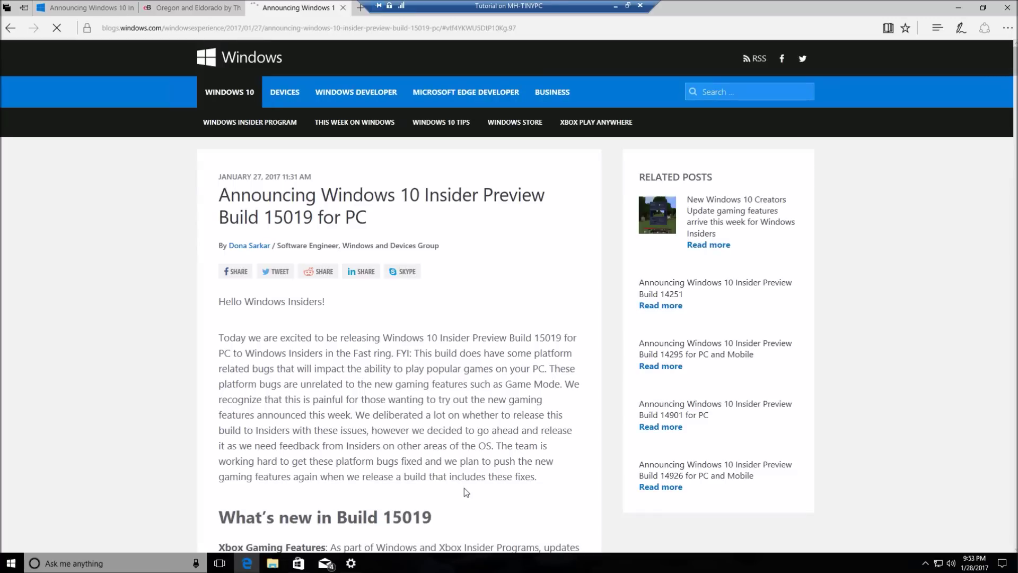
{"action": "scroll", "coordinate": [456, 488], "scroll_direction": "down", "scroll_amount": 20}
{"action": "scroll", "coordinate": [450, 486], "scroll_direction": "down", "scroll_amount": 15}
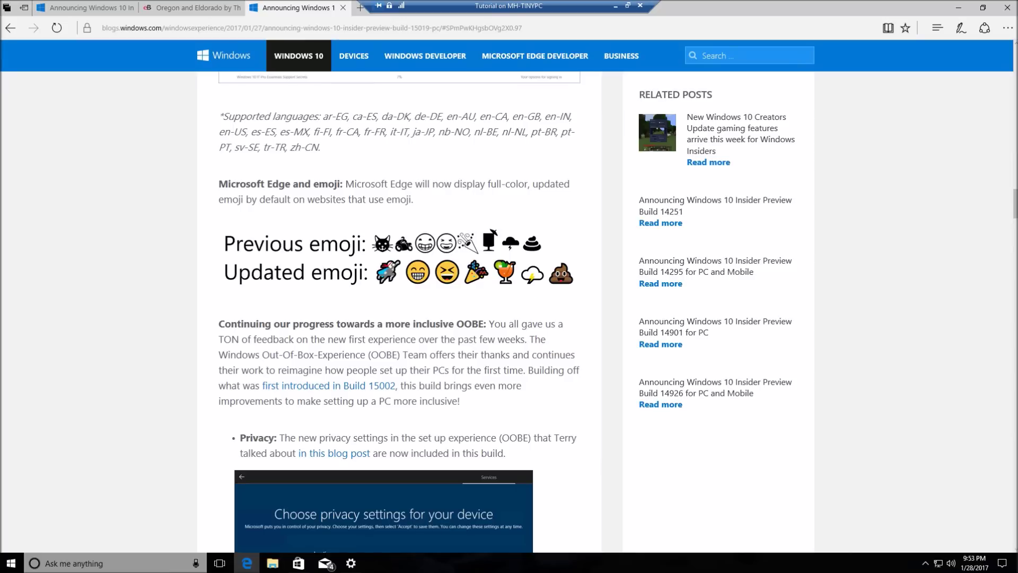
{"action": "scroll", "coordinate": [220, 379], "scroll_direction": "down", "scroll_amount": 3}
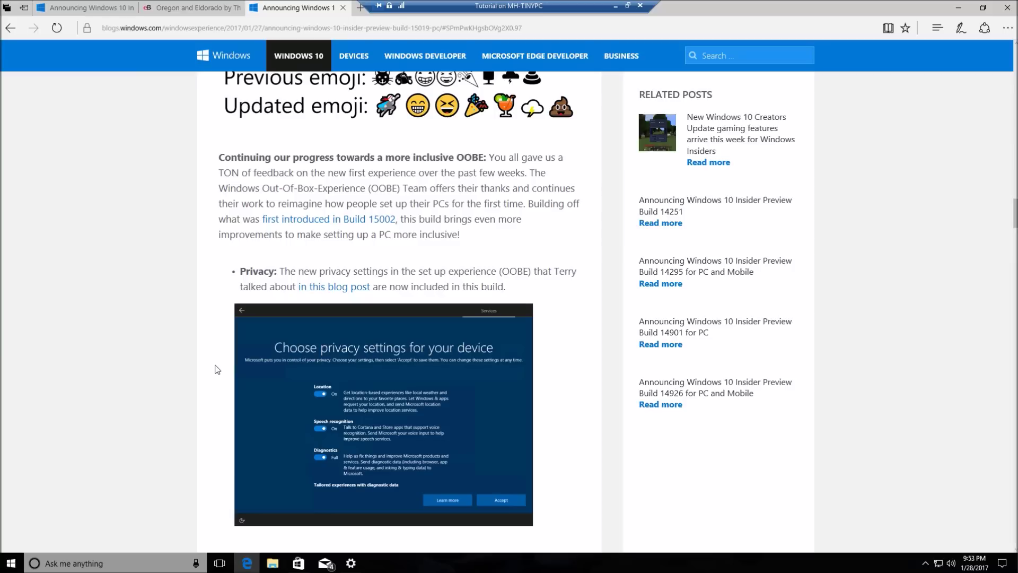
{"action": "scroll", "coordinate": [217, 368], "scroll_direction": "down", "scroll_amount": 3}
{"action": "scroll", "coordinate": [217, 366], "scroll_direction": "down", "scroll_amount": 1}
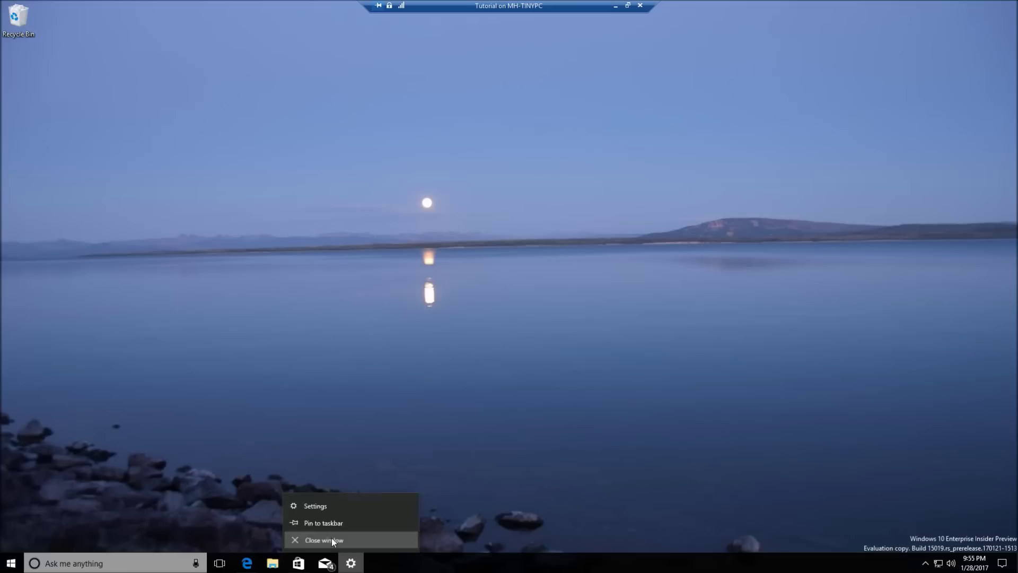
Minimize Edge, then open Settings > System > Night light settings
{"action": "left_click", "coordinate": [332, 538]}
{"action": "left_click", "coordinate": [11, 562]}
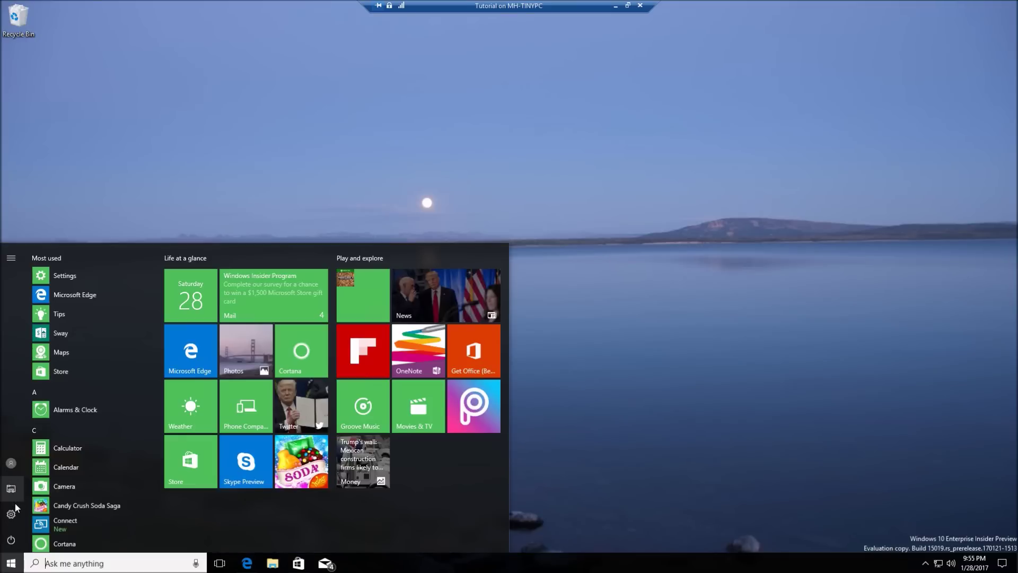
{"action": "left_click", "coordinate": [11, 513]}
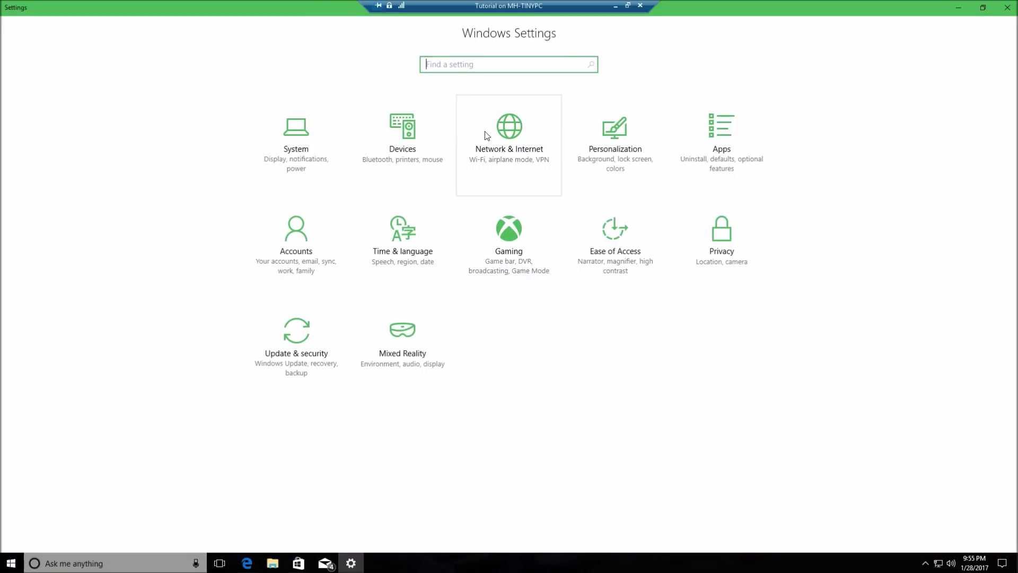
{"action": "left_click", "coordinate": [326, 151]}
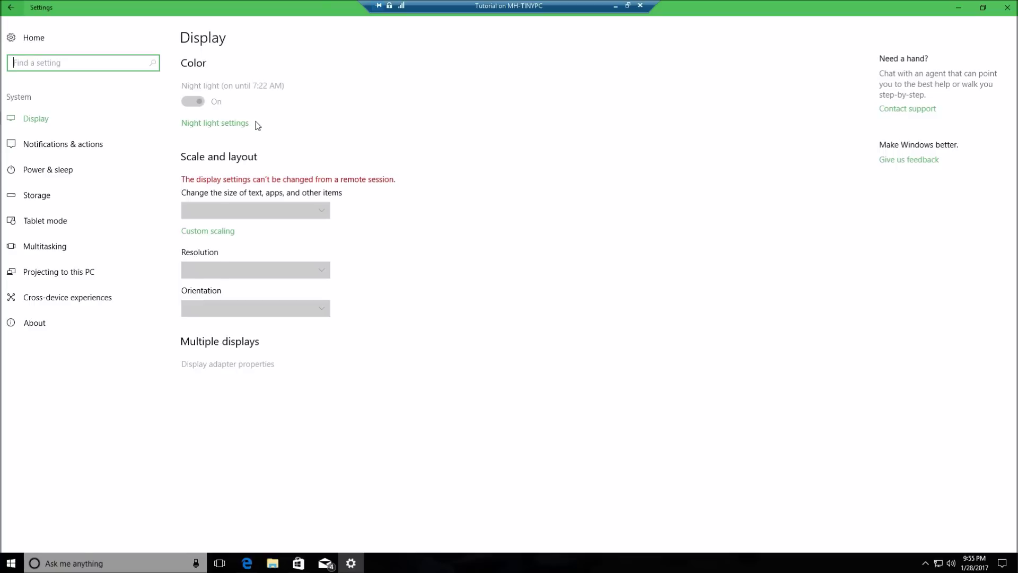
{"action": "left_click", "coordinate": [218, 123]}
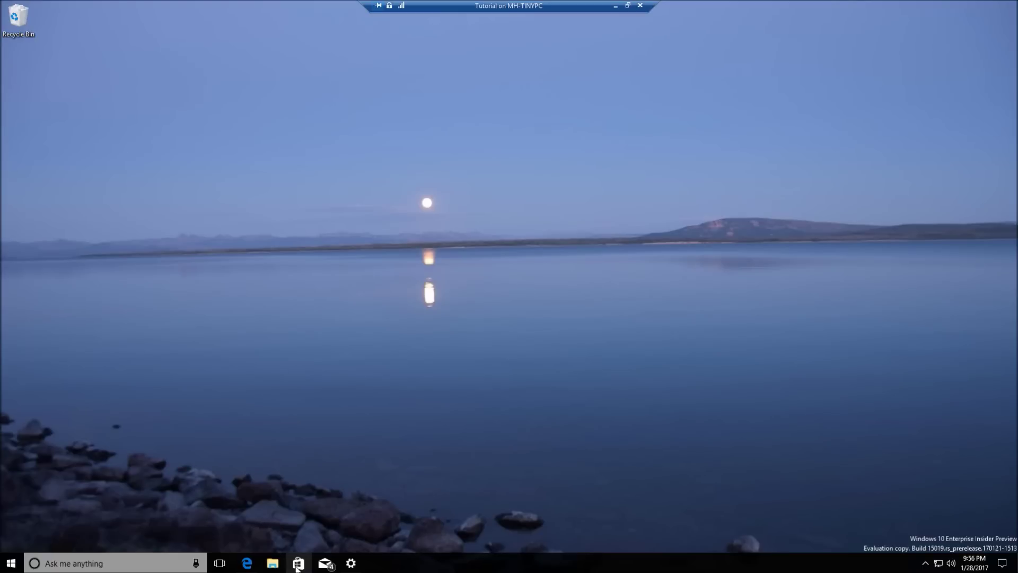
Get Microsoft Power BI from the Store's Apps section, then minimize the Store
{"action": "left_click", "coordinate": [298, 563]}
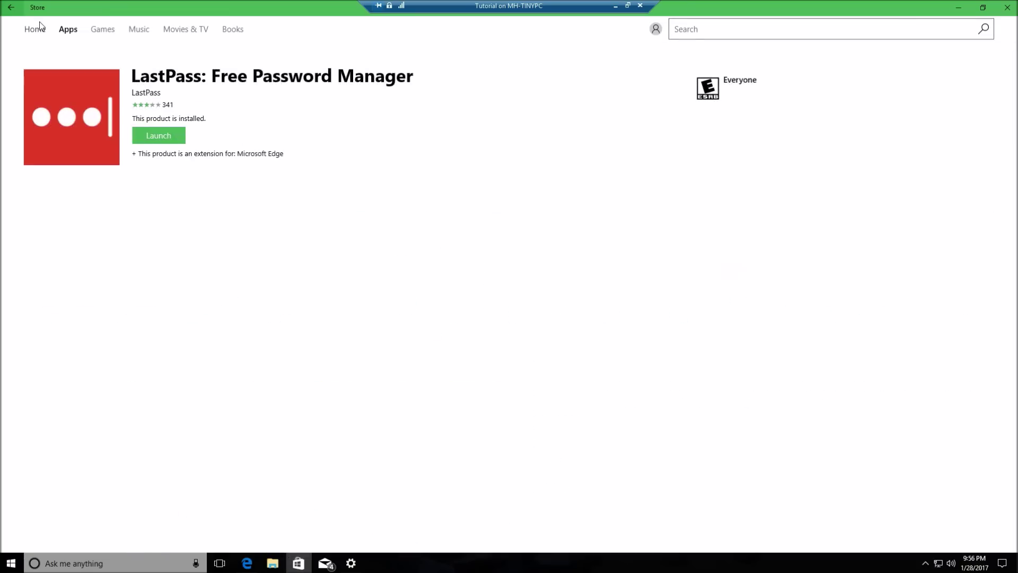
{"action": "left_click", "coordinate": [71, 30]}
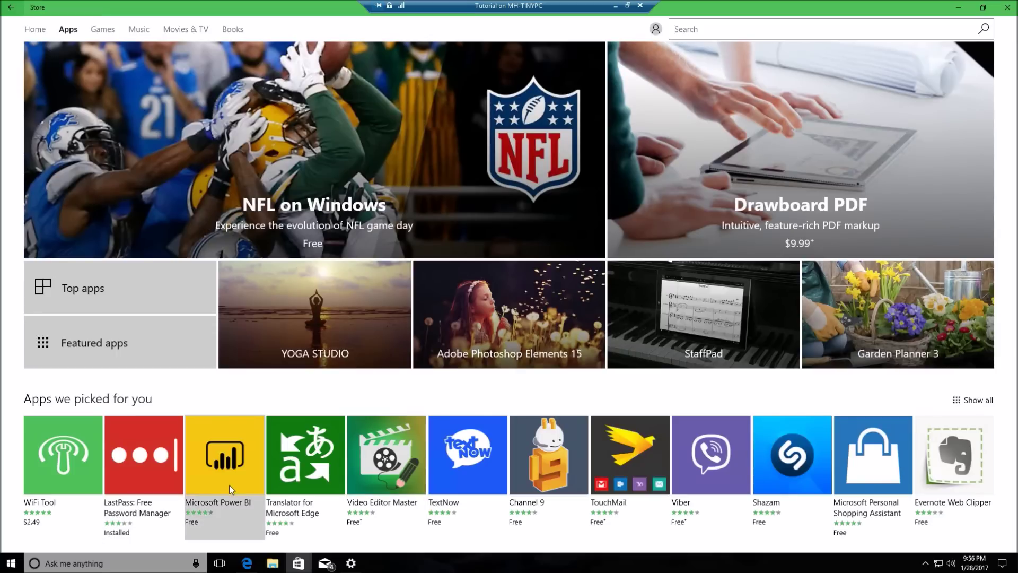
{"action": "left_click", "coordinate": [229, 485]}
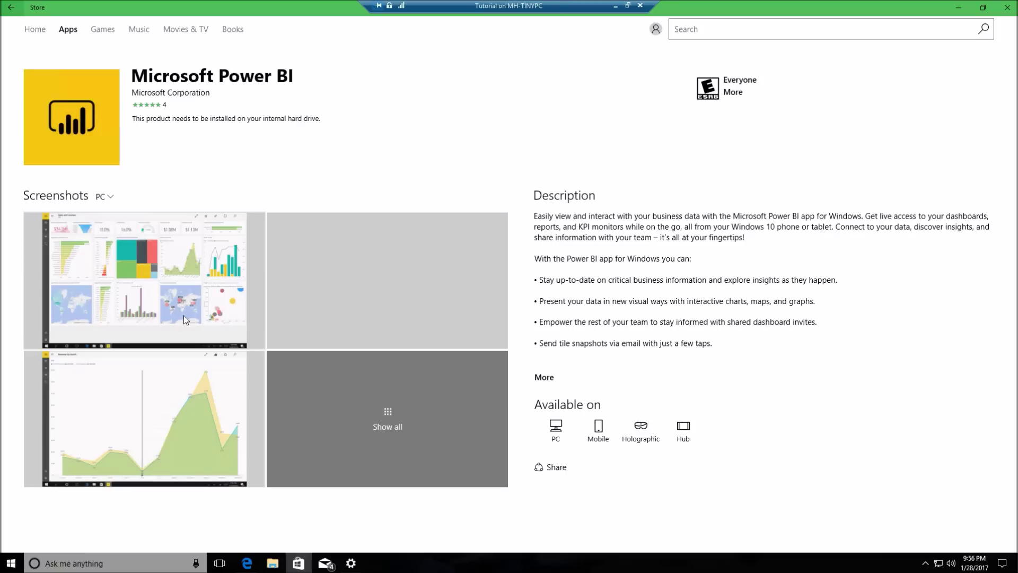
{"action": "left_click", "coordinate": [164, 158]}
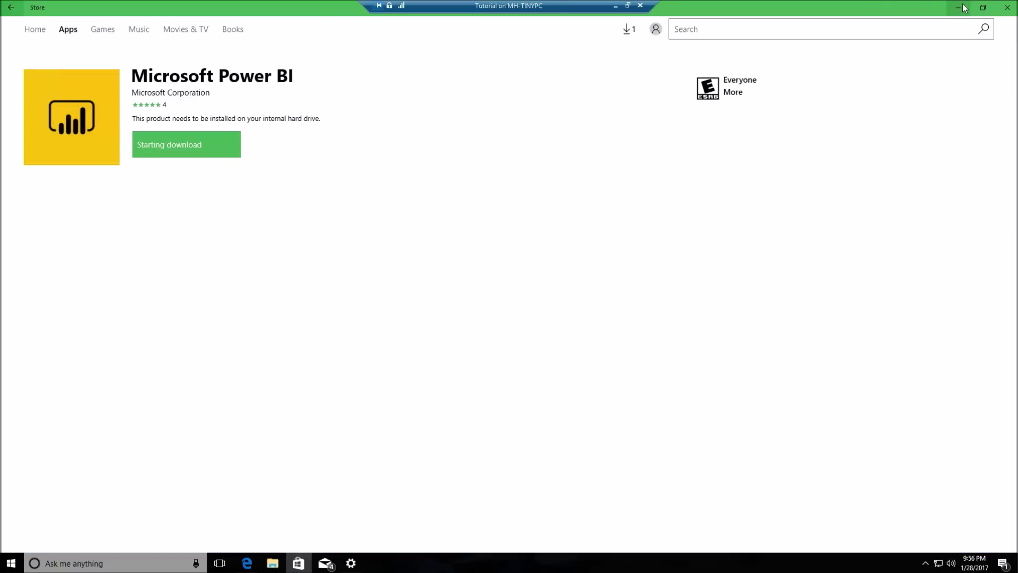
{"action": "left_click", "coordinate": [961, 7]}
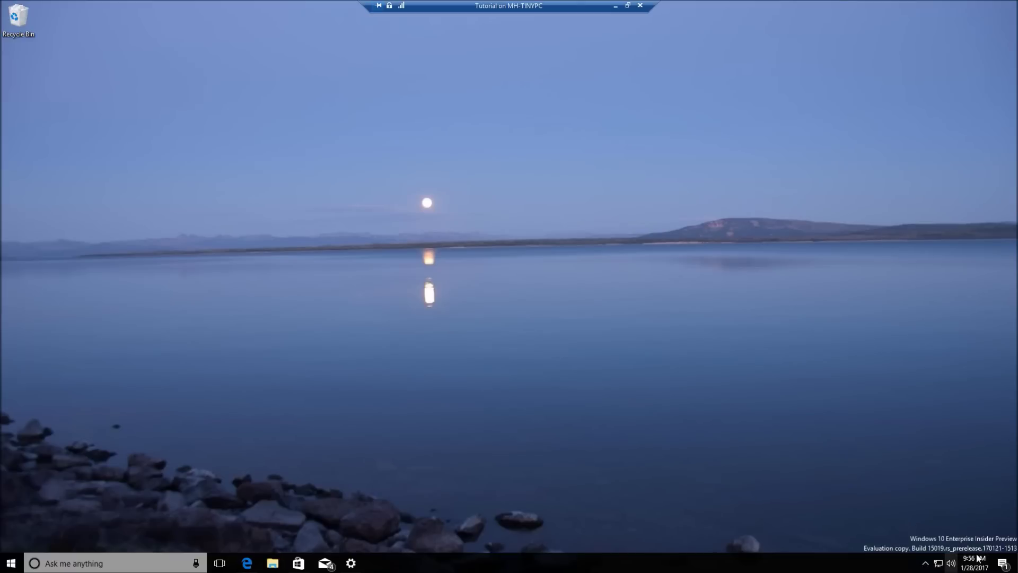
Check the Power BI download in Action Center, then window the VM session at the top-left
{"action": "left_click", "coordinate": [1002, 563]}
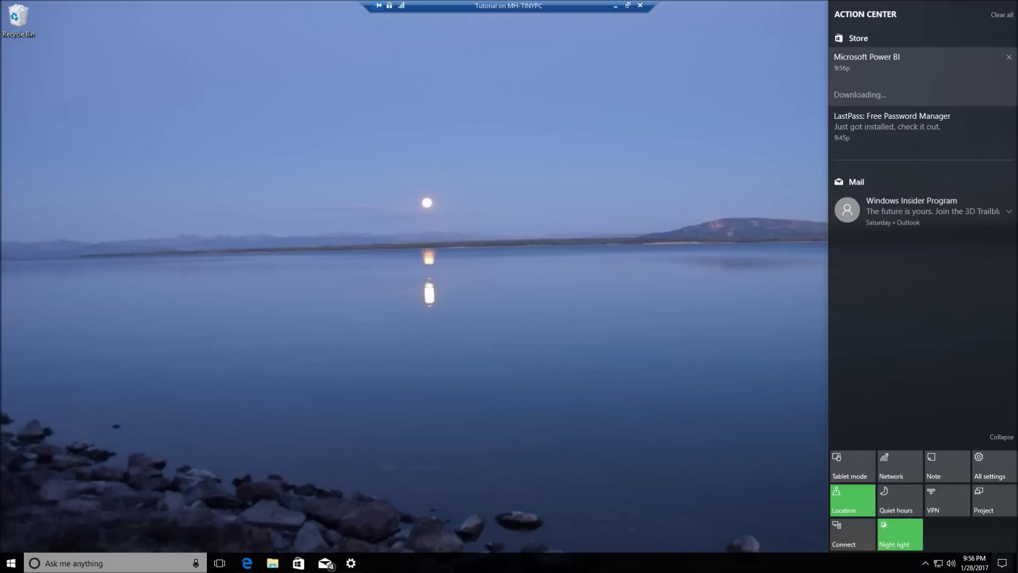
{"action": "left_click", "coordinate": [627, 6]}
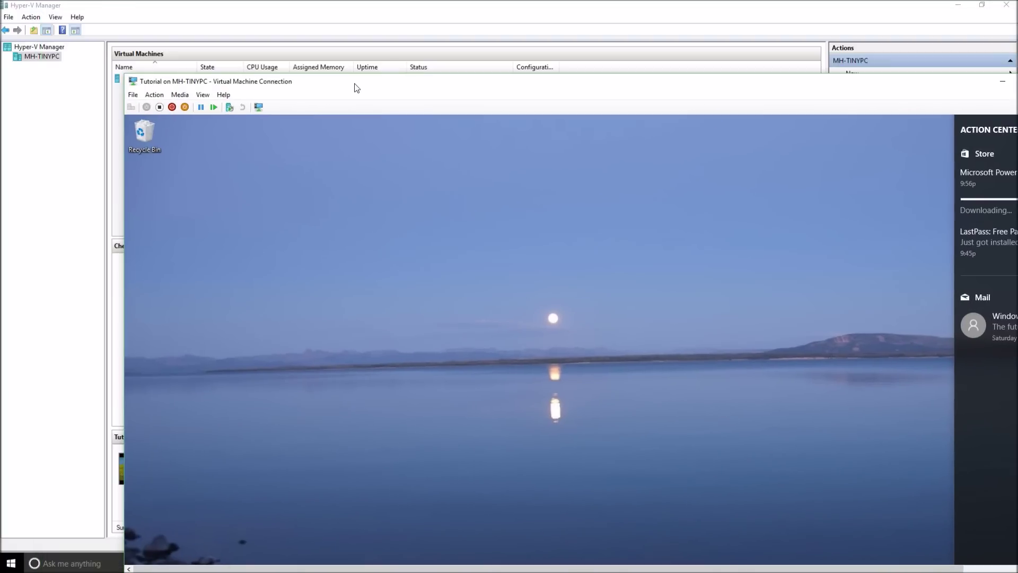
{"action": "left_click_drag", "start_coordinate": [356, 87], "coordinate": [254, 18]}
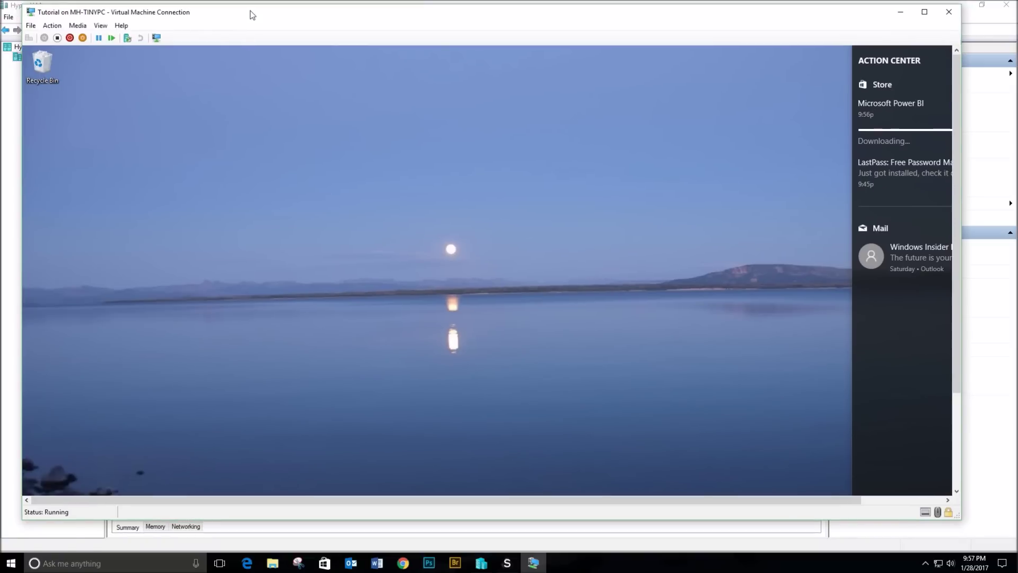
{"action": "left_click_drag", "start_coordinate": [959, 105], "coordinate": [969, 231]}
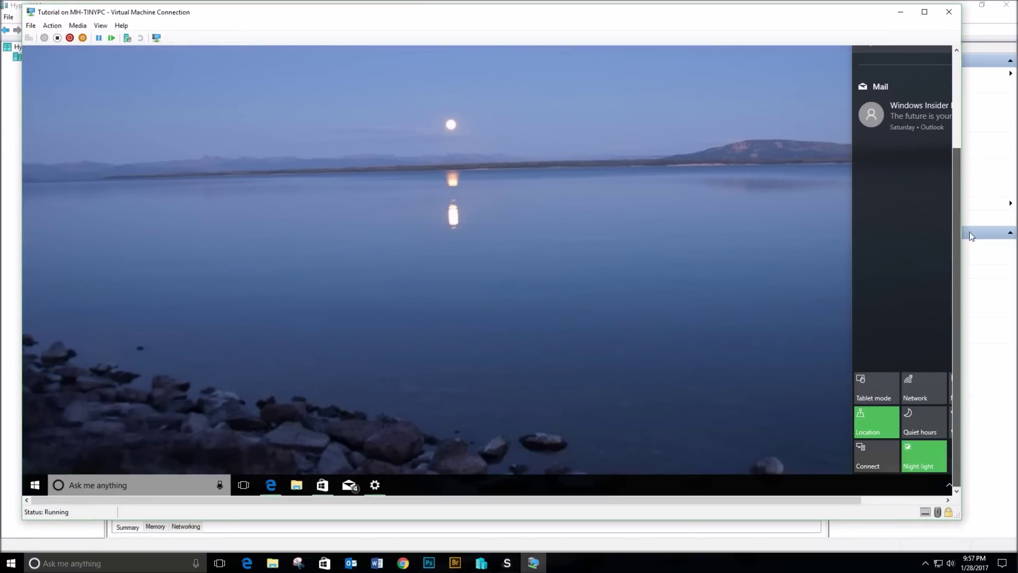
{"action": "mouse_move", "coordinate": [492, 500]}
{"action": "left_mouse_down"}
{"action": "mouse_move", "coordinate": [445, 504]}
{"action": "mouse_move", "coordinate": [488, 505]}
{"action": "left_mouse_up"}
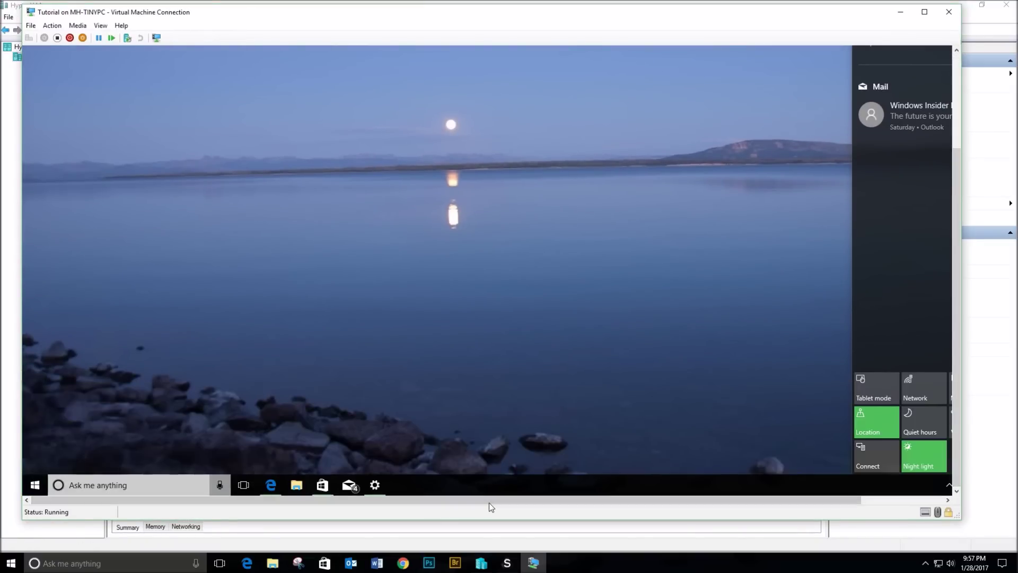
Drag the VM window's bottom-right corner to resize it, then maximize it to full screen
{"action": "left_click_drag", "start_coordinate": [716, 504], "coordinate": [798, 504]}
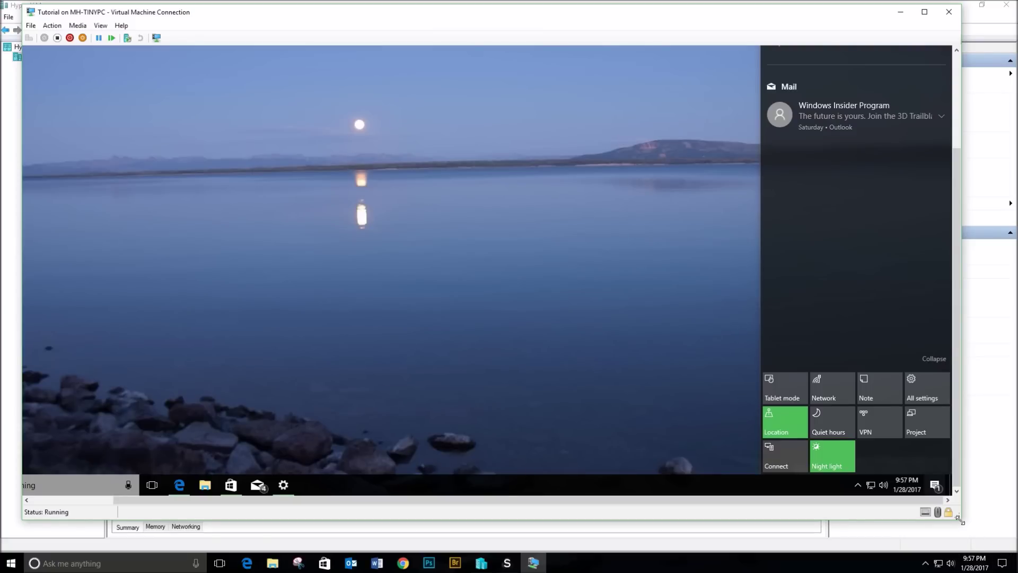
{"action": "left_click_drag", "start_coordinate": [960, 518], "coordinate": [1002, 537]}
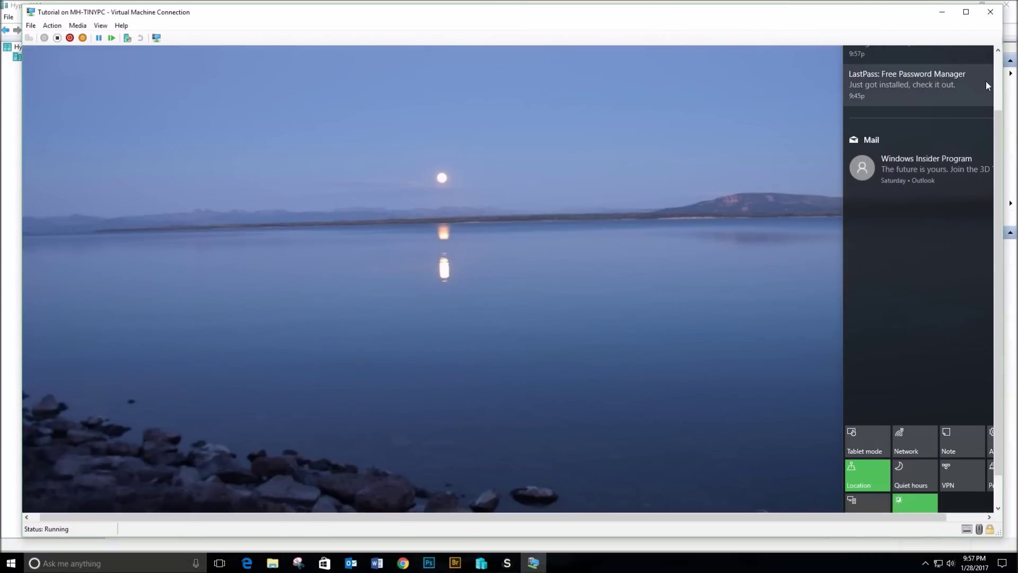
{"action": "left_click", "coordinate": [965, 12]}
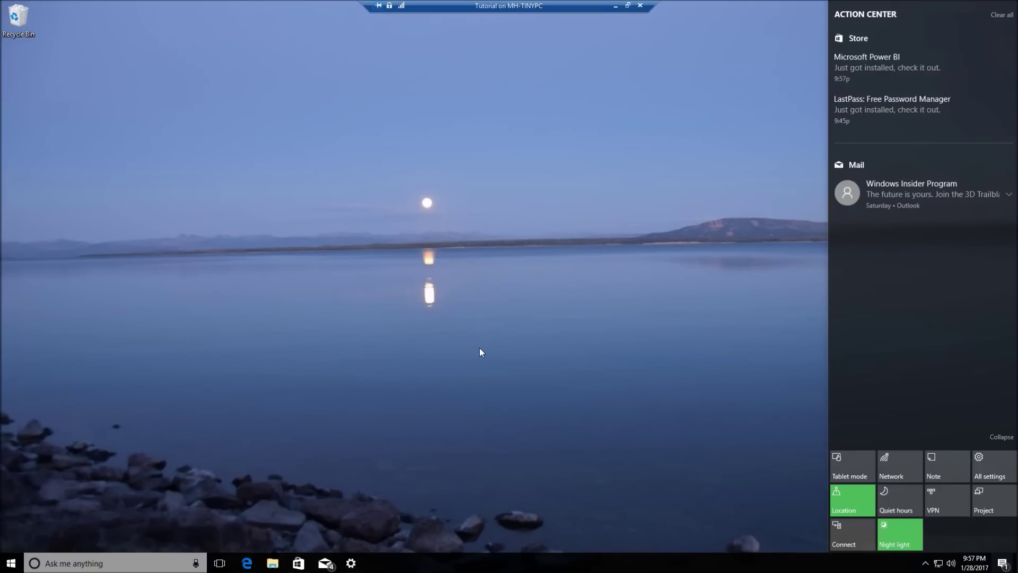
Dismiss Action Center by clicking an empty spot on the desktop
{"action": "left_click", "coordinate": [479, 350]}
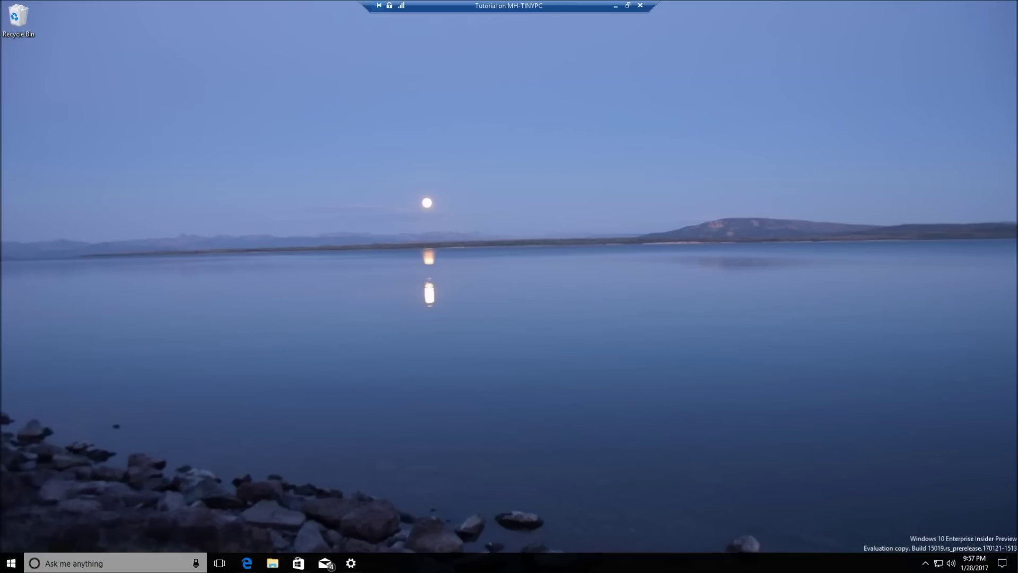
{"action": "left_click", "coordinate": [11, 562]}
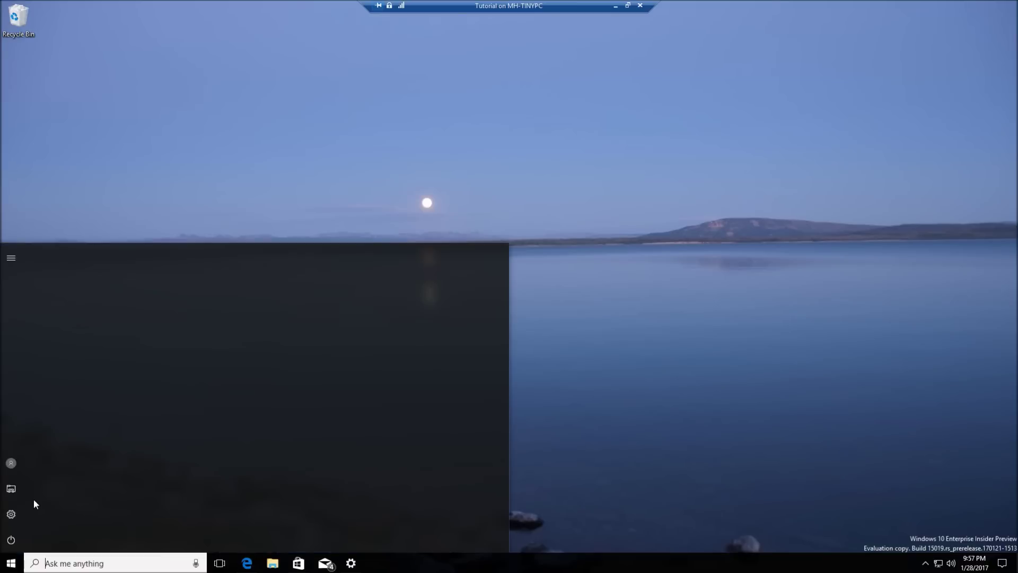
{"action": "left_click", "coordinate": [11, 514]}
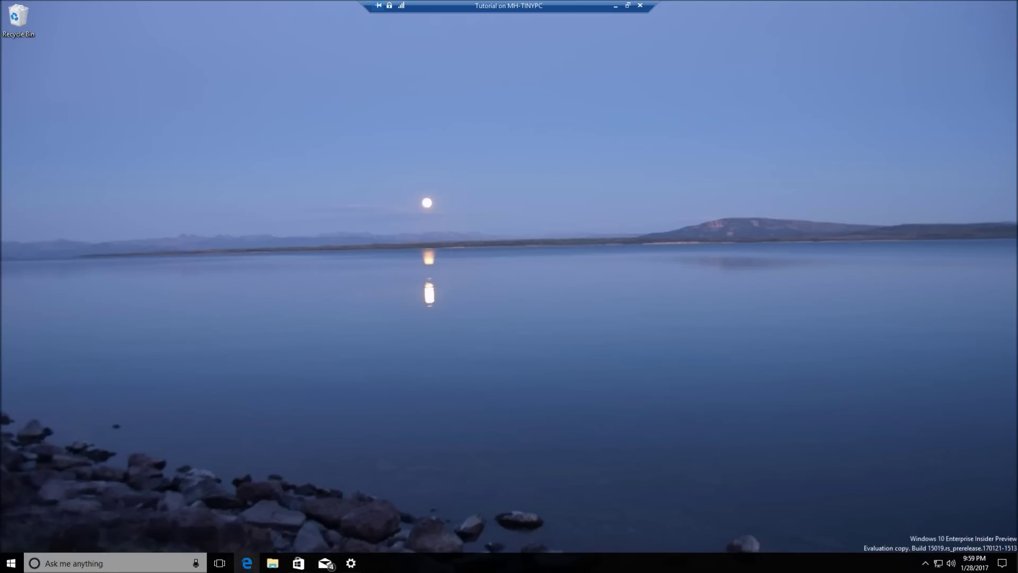
{"action": "mouse_move", "coordinate": [247, 563]}
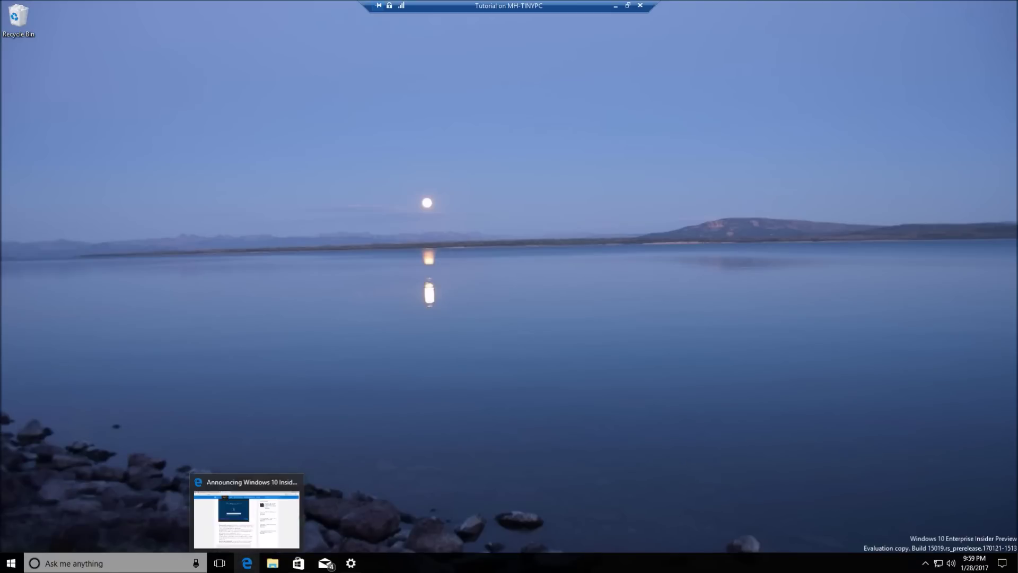
Bring Edge back up and close the Oregon and Eldorado book tab
{"action": "left_click", "coordinate": [247, 563]}
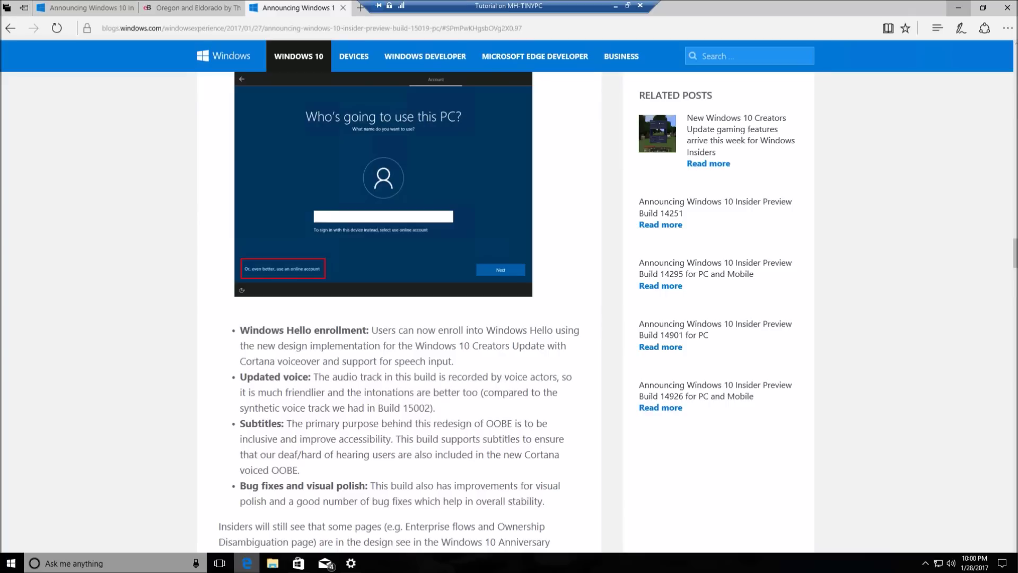
{"action": "left_click", "coordinate": [115, 5]}
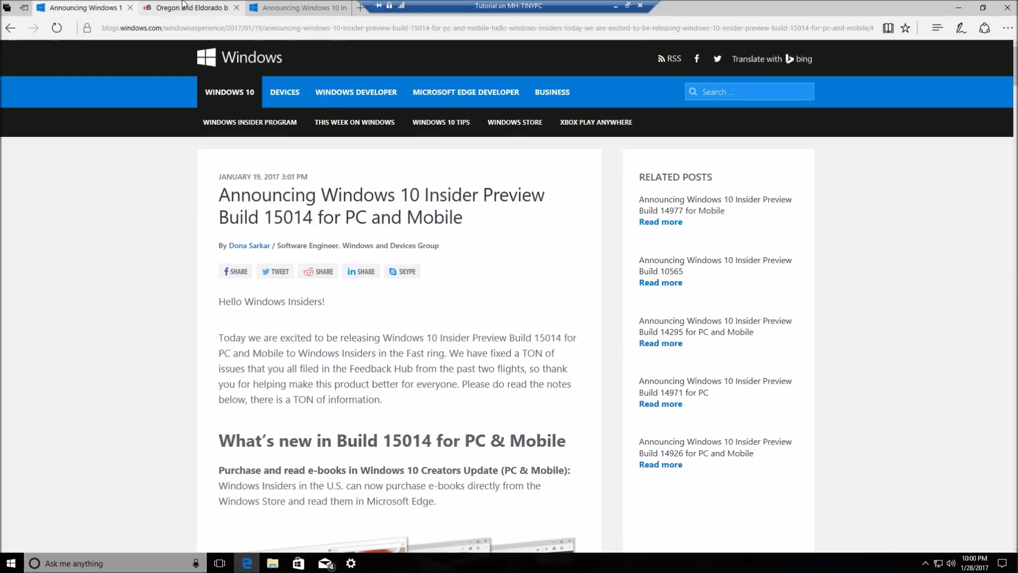
{"action": "left_click", "coordinate": [145, 6]}
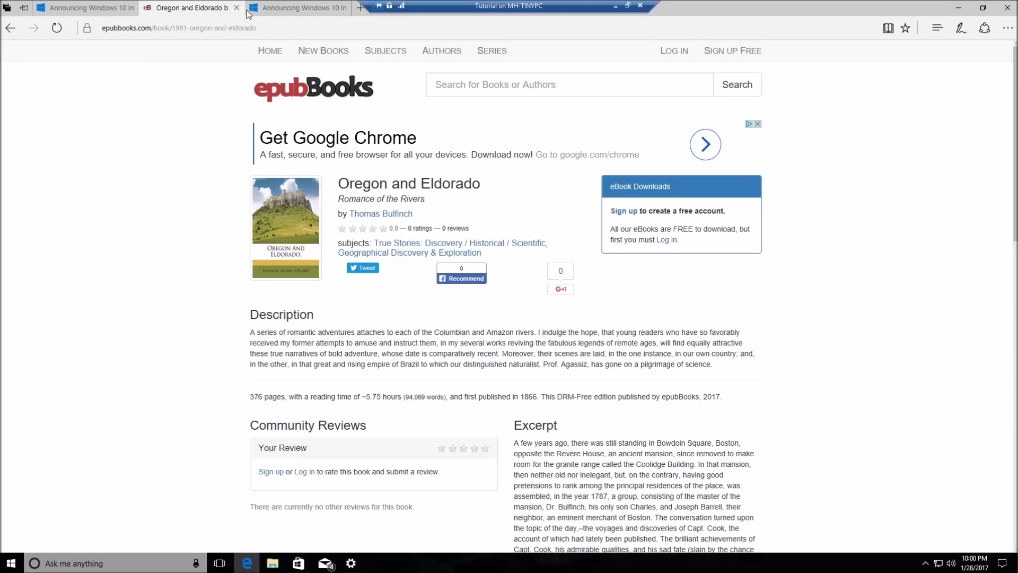
{"action": "left_click", "coordinate": [236, 7]}
Open gmail.com in a new tab and restore the Edge window to a smaller size
{"action": "left_click", "coordinate": [360, 9]}
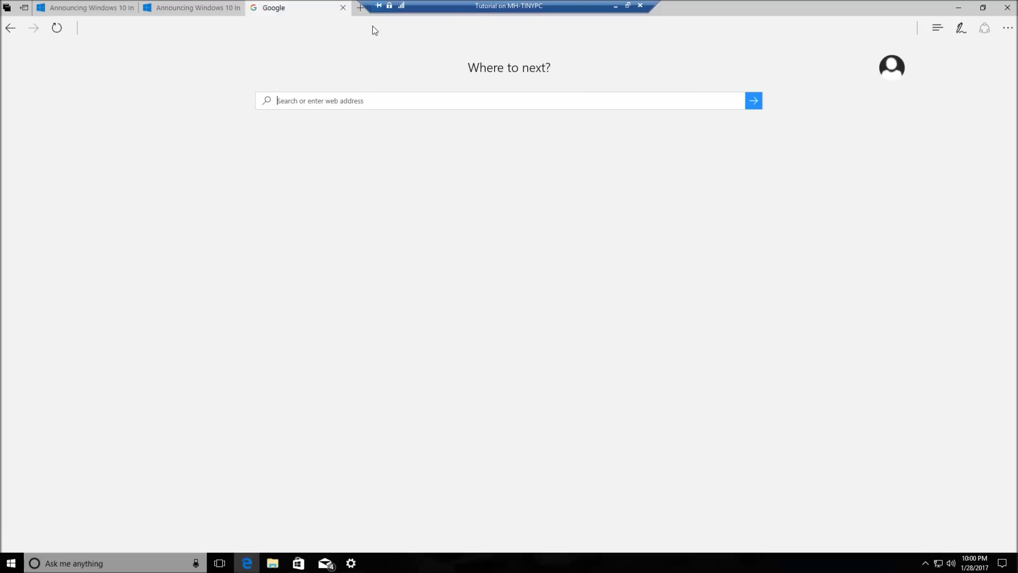
{"action": "type", "text": "gmail"}
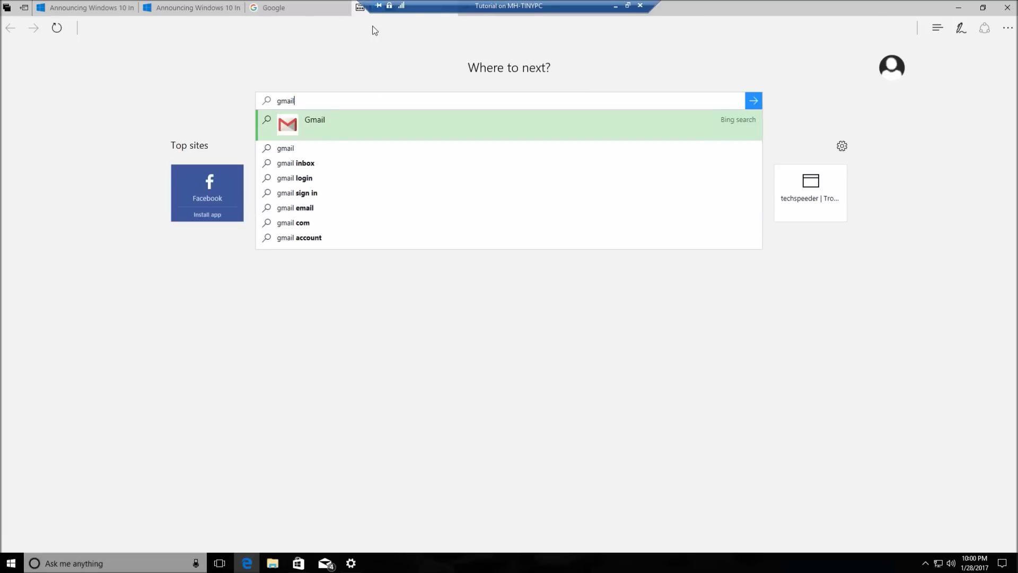
{"action": "type", "text": ".com"}
{"action": "key", "text": "Return"}
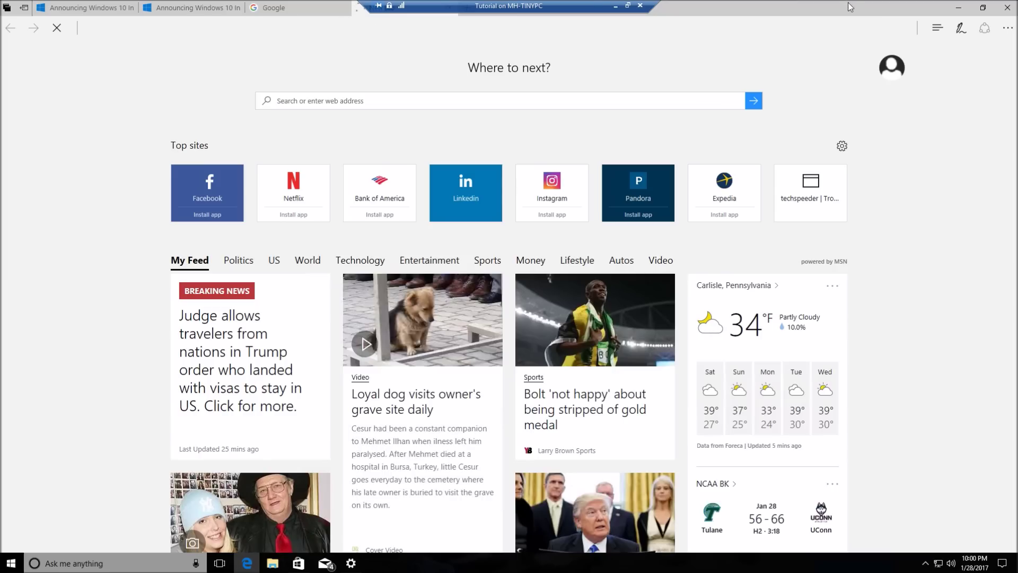
{"action": "left_click_drag", "start_coordinate": [848, 2], "coordinate": [509, 1]}
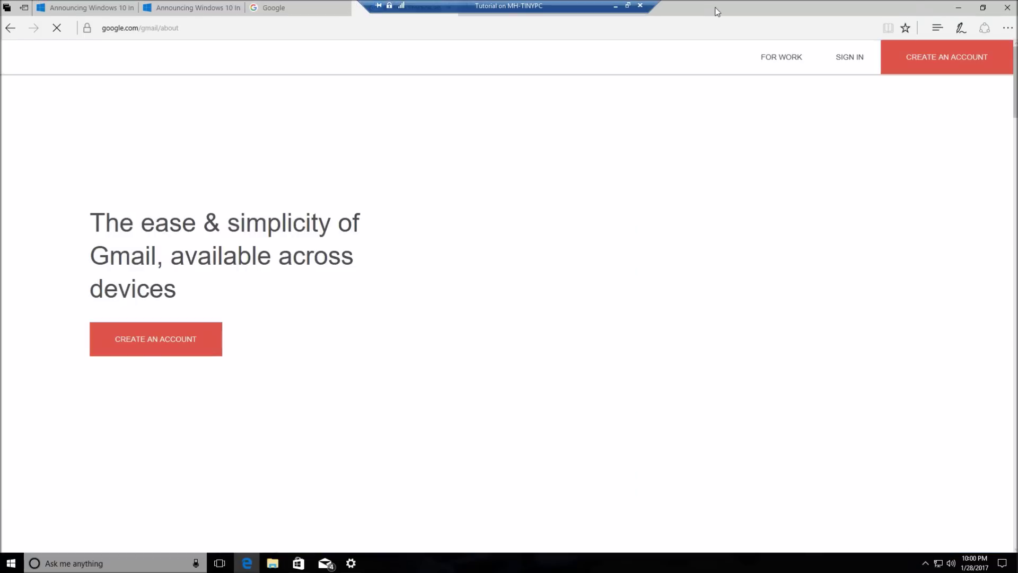
{"action": "left_click_drag", "start_coordinate": [716, 9], "coordinate": [644, 43]}
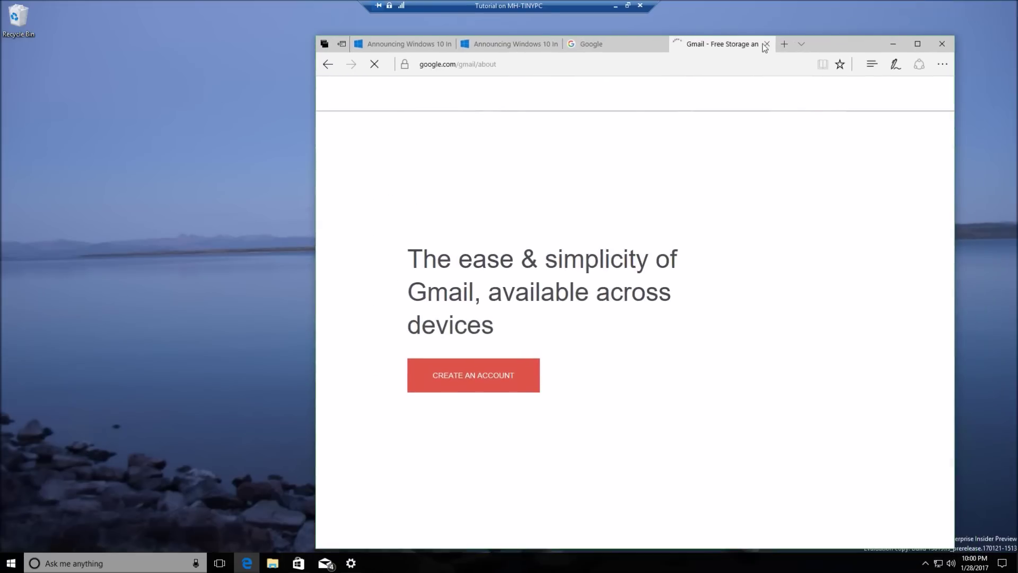
Open a new Edge tab and clear the typed 'gmail' text from the address box
{"action": "left_click", "coordinate": [785, 43]}
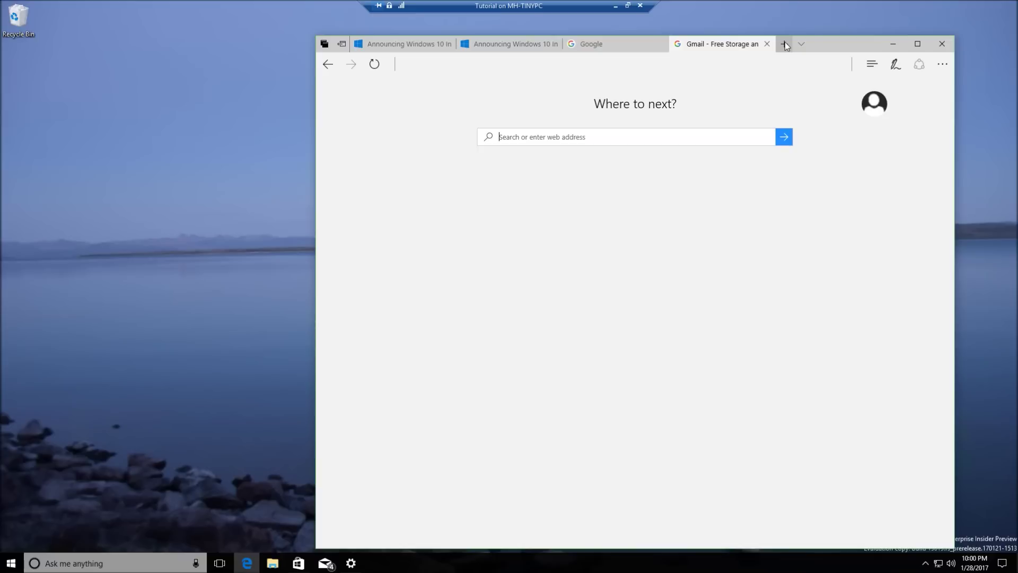
{"action": "type", "text": "gma"}
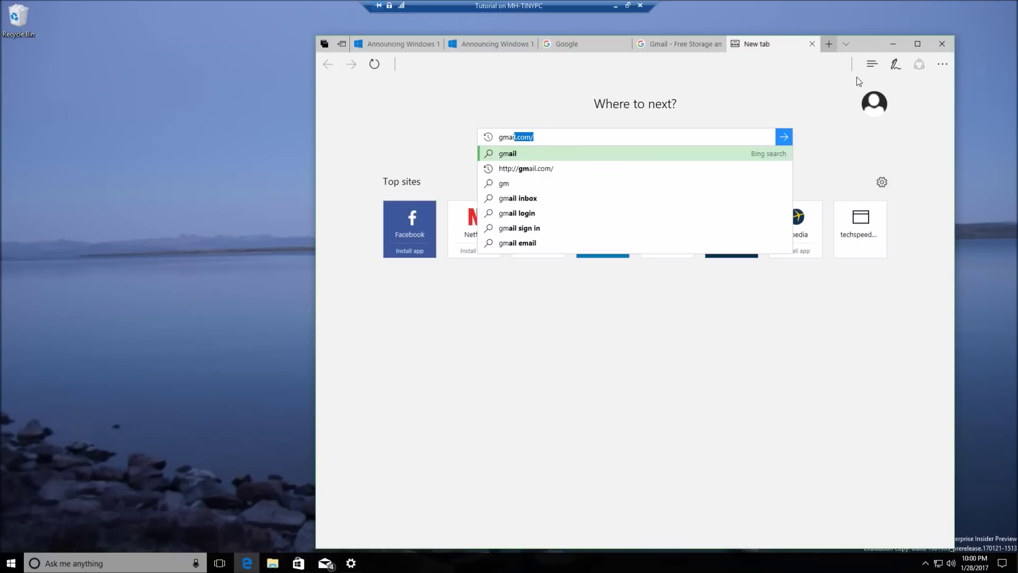
{"action": "type", "text": "il"}
{"action": "key", "text": "Delete"}
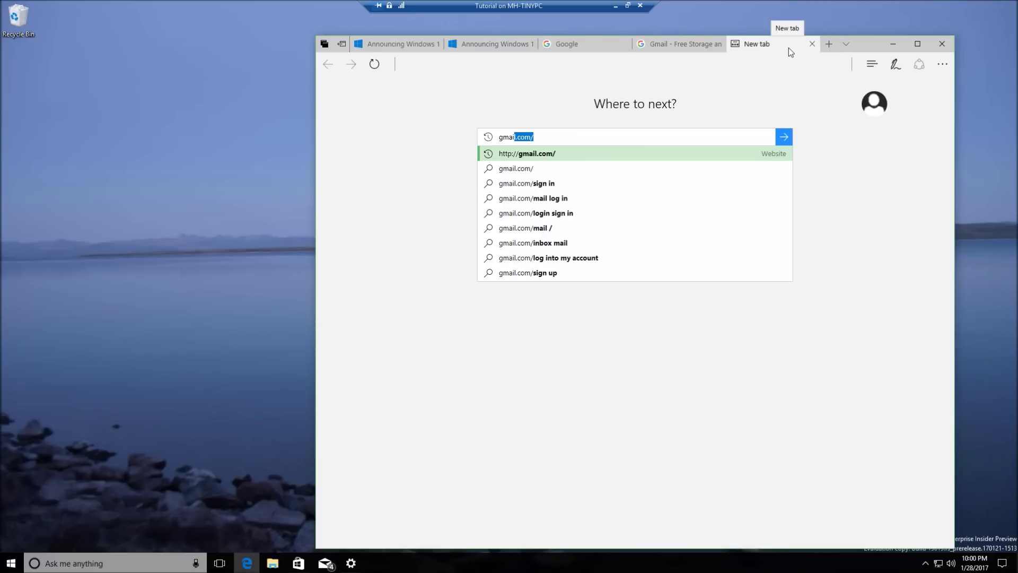
{"action": "key", "text": "BackSpace"}
{"action": "key", "text": "BackSpace"}
{"action": "key", "text": "BackSpace"}
{"action": "key", "text": "BackSpace"}
{"action": "key", "text": "BackSpace"}
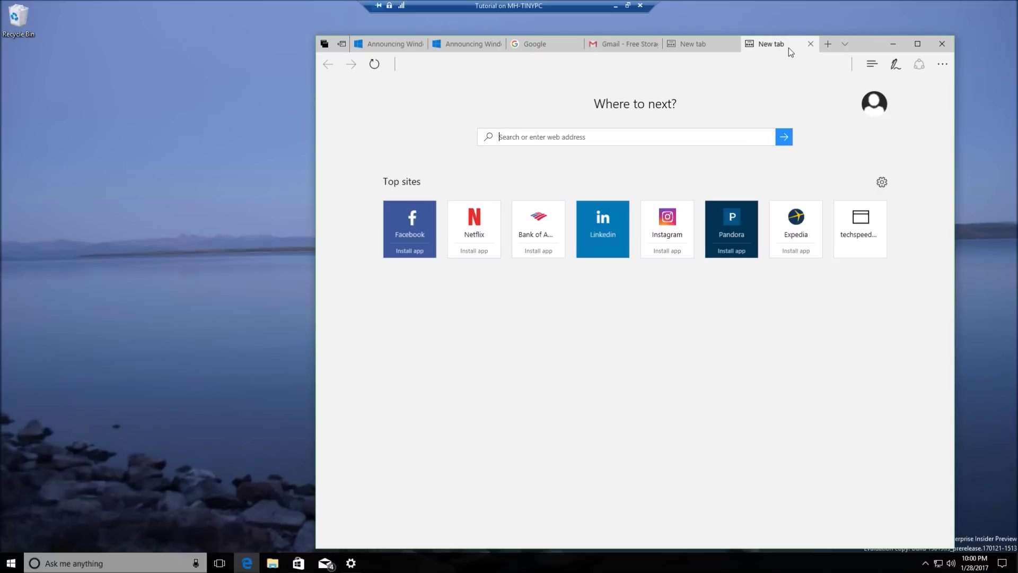
Load youtube.com in the new tab, then close the YouTube tab
{"action": "type", "text": "youtub e.c"}
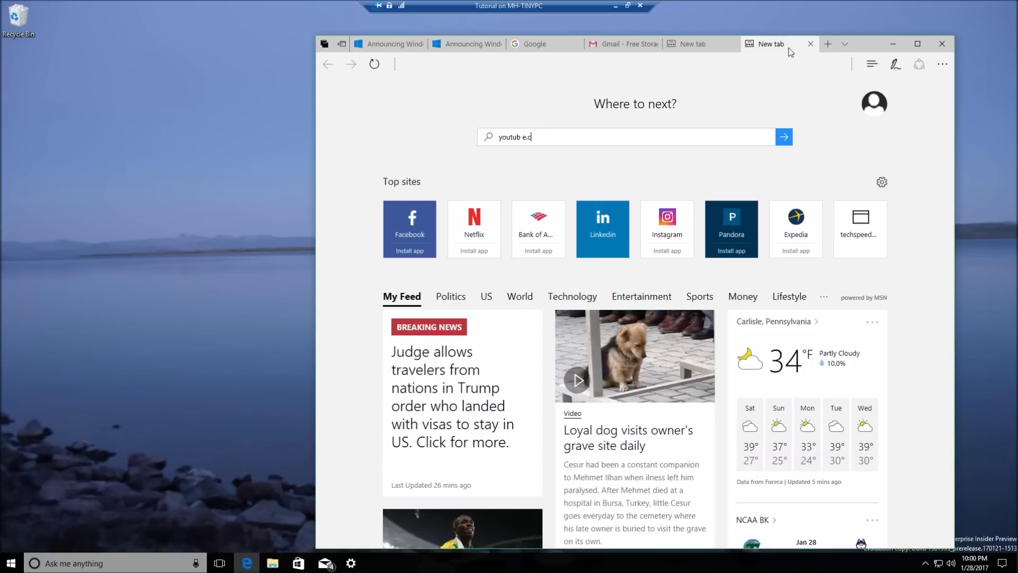
{"action": "key", "text": "BackSpace"}
{"action": "key", "text": "BackSpace"}
{"action": "key", "text": "BackSpace"}
{"action": "key", "text": "BackSpace"}
{"action": "type", "text": "e"}
{"action": "key", "text": "Return"}
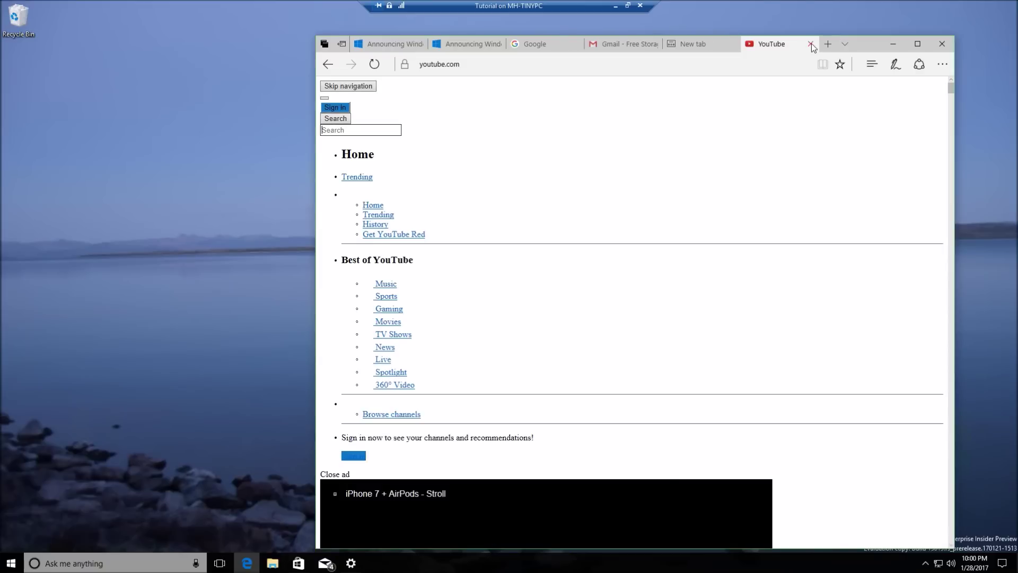
{"action": "left_click", "coordinate": [811, 43]}
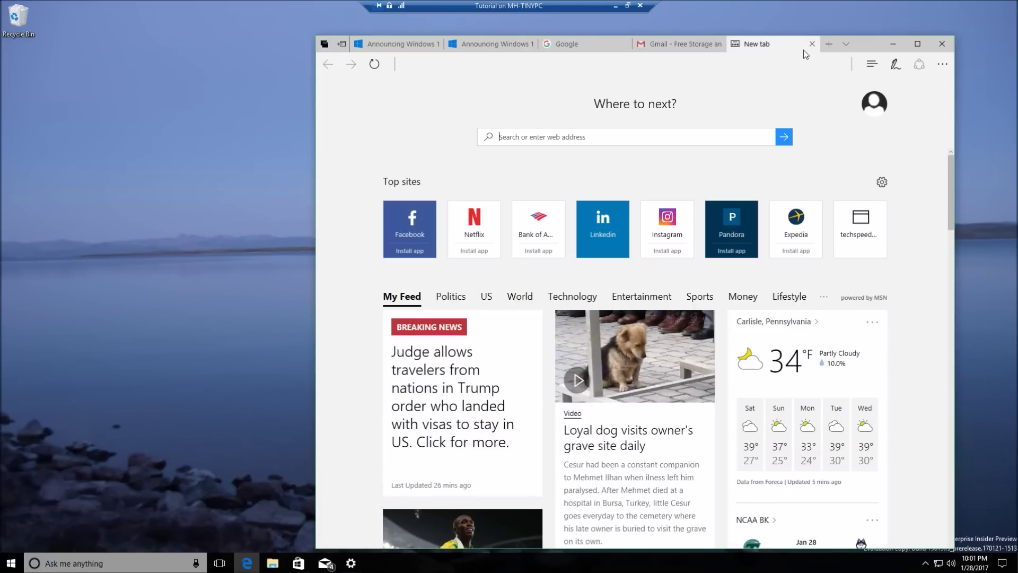
Open a New InPrivate window from Edge's taskbar icon, then return to the regular window
{"action": "right_click", "coordinate": [247, 563]}
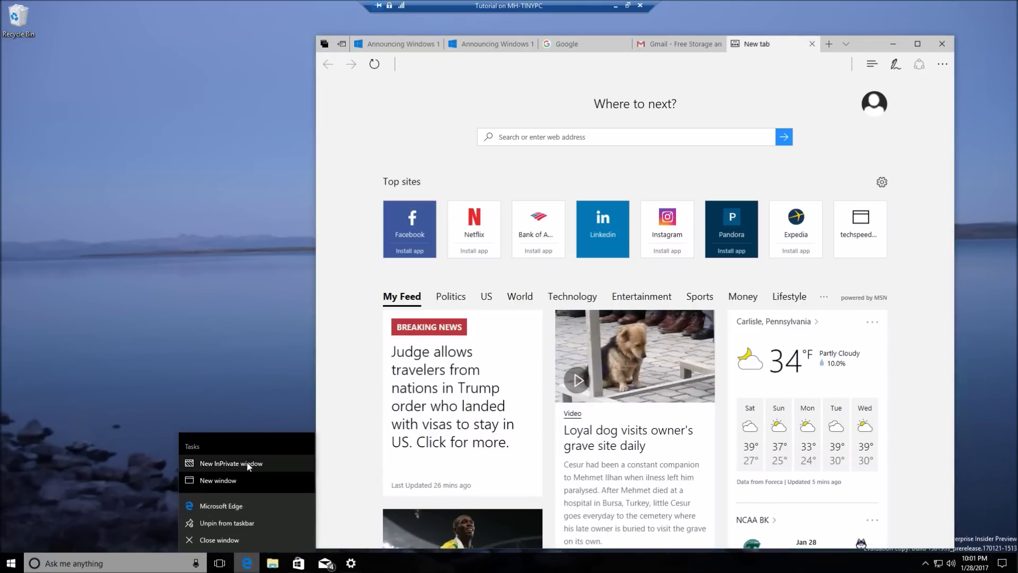
{"action": "left_click", "coordinate": [246, 463]}
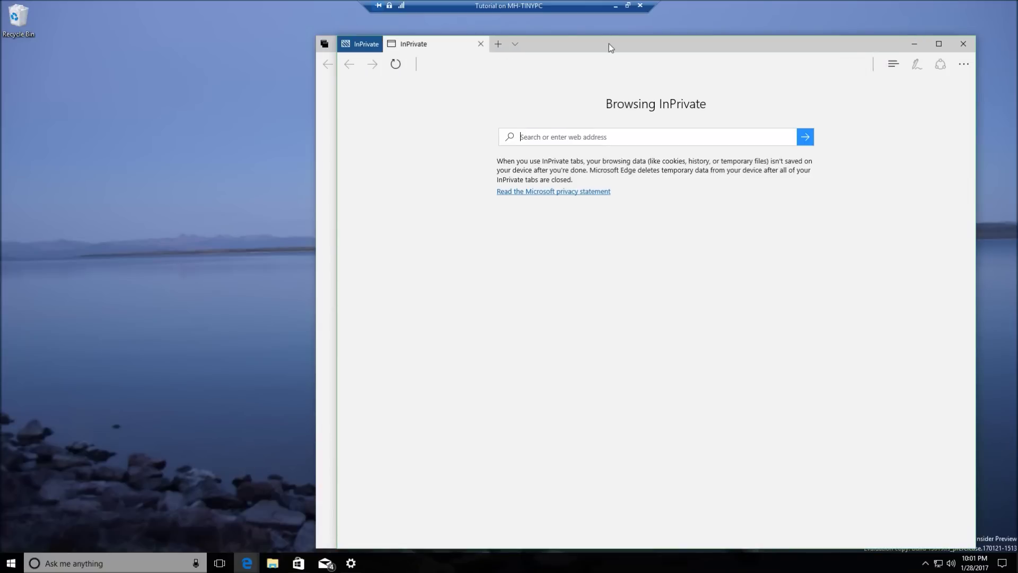
{"action": "left_click_drag", "start_coordinate": [609, 44], "coordinate": [593, 234]}
{"action": "left_click", "coordinate": [661, 44]}
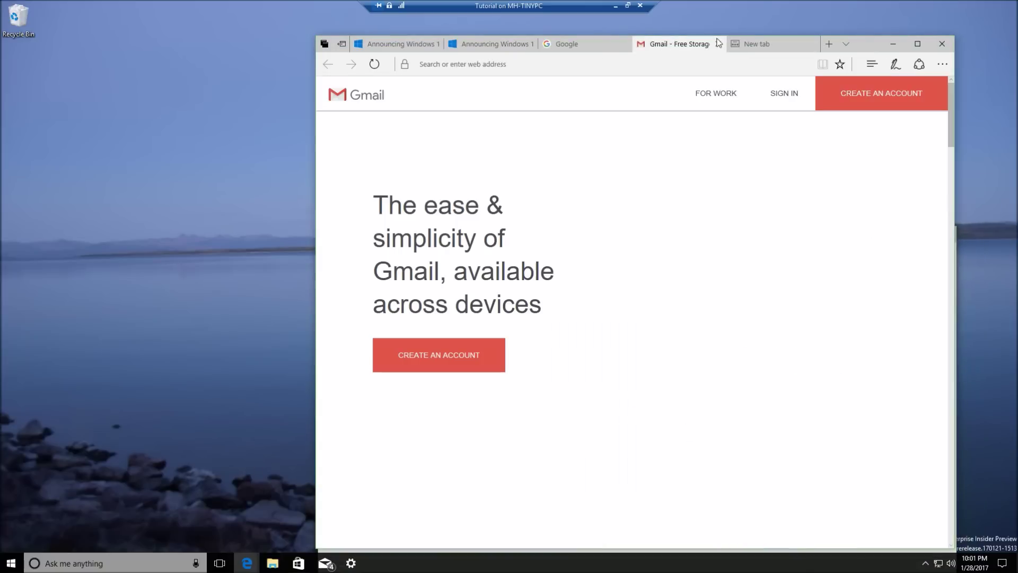
{"action": "left_click", "coordinate": [829, 43]}
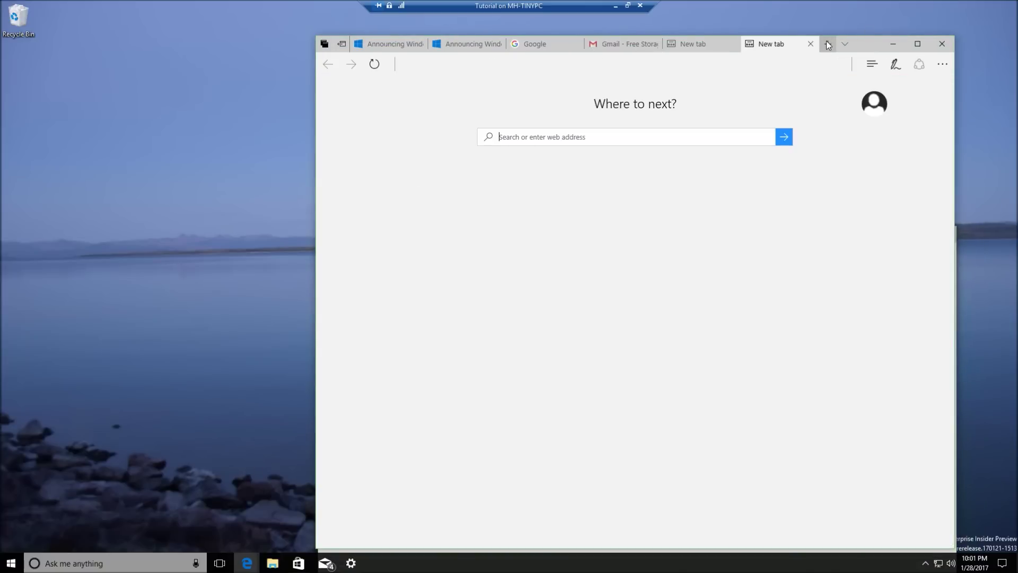
{"action": "type", "text": "www.gmail"}
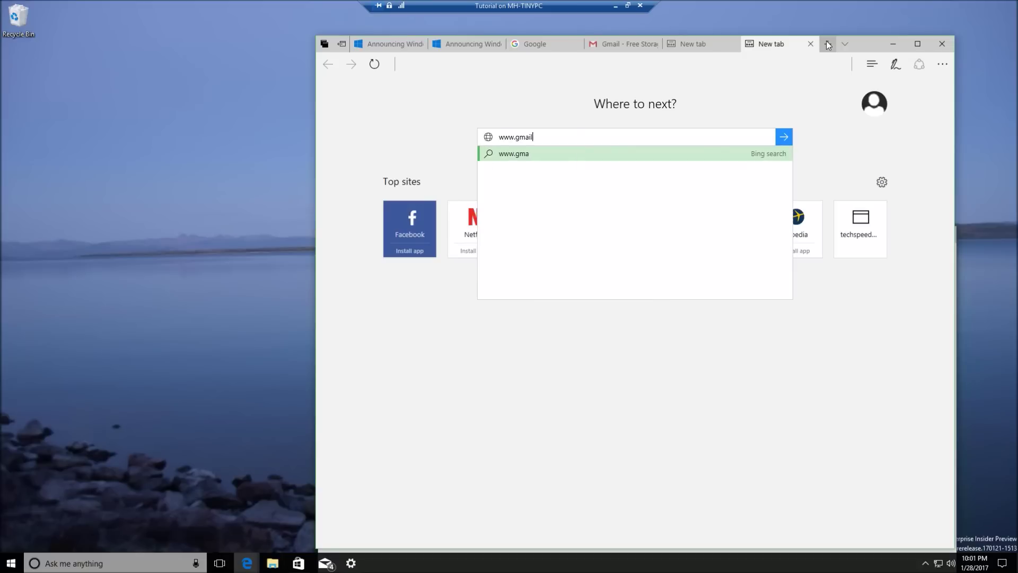
{"action": "type", "text": ".com"}
{"action": "key", "text": "Return"}
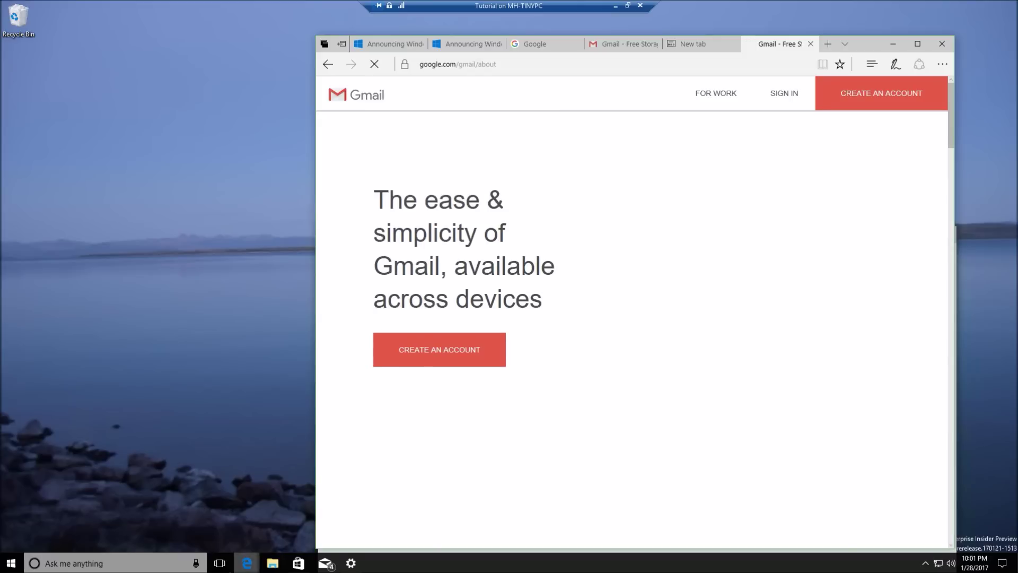
{"action": "key", "text": "ctrl+shift+p"}
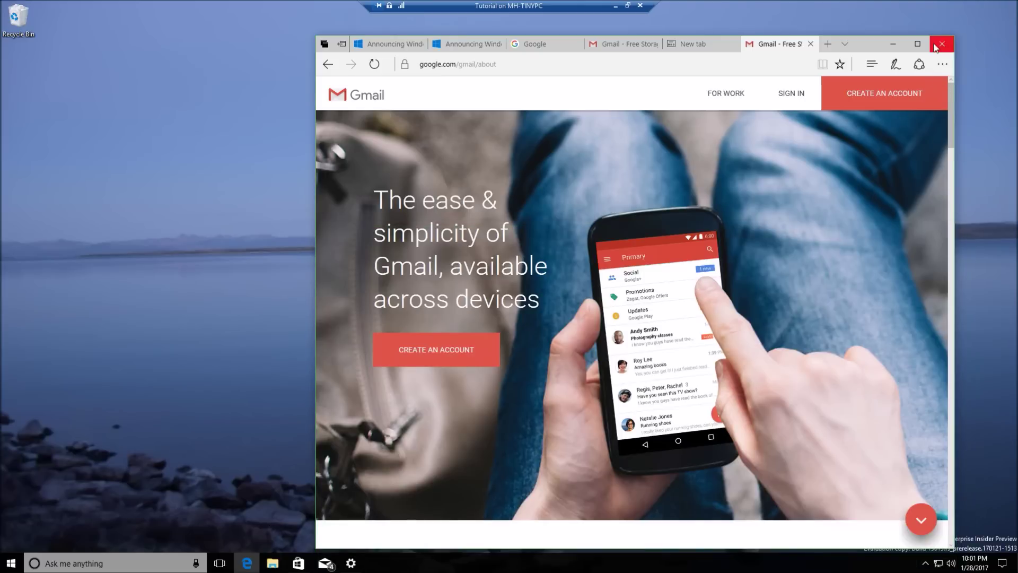
Close the Edge window and confirm Close all tabs
{"action": "left_click", "coordinate": [936, 48]}
{"action": "left_click", "coordinate": [582, 328]}
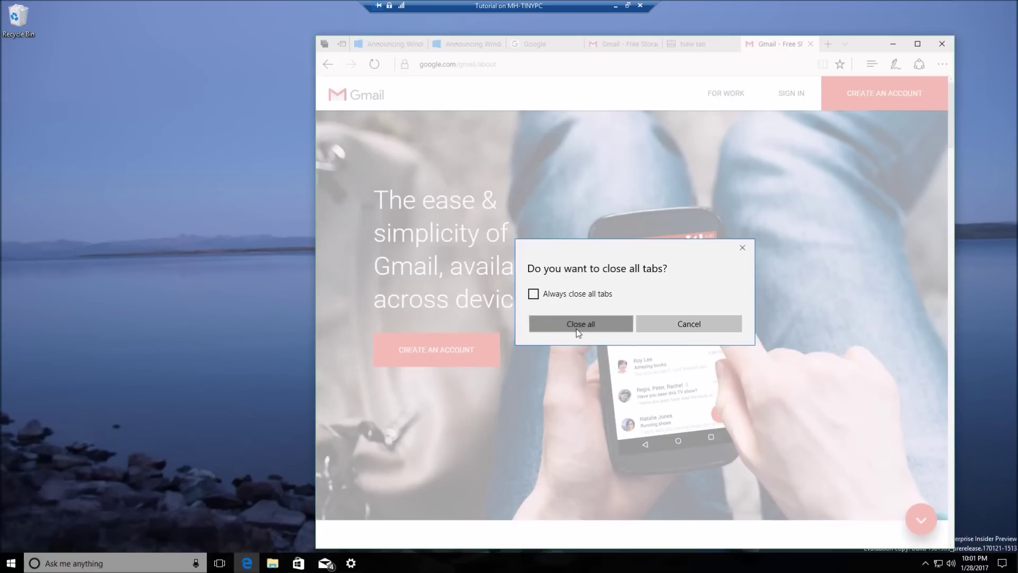